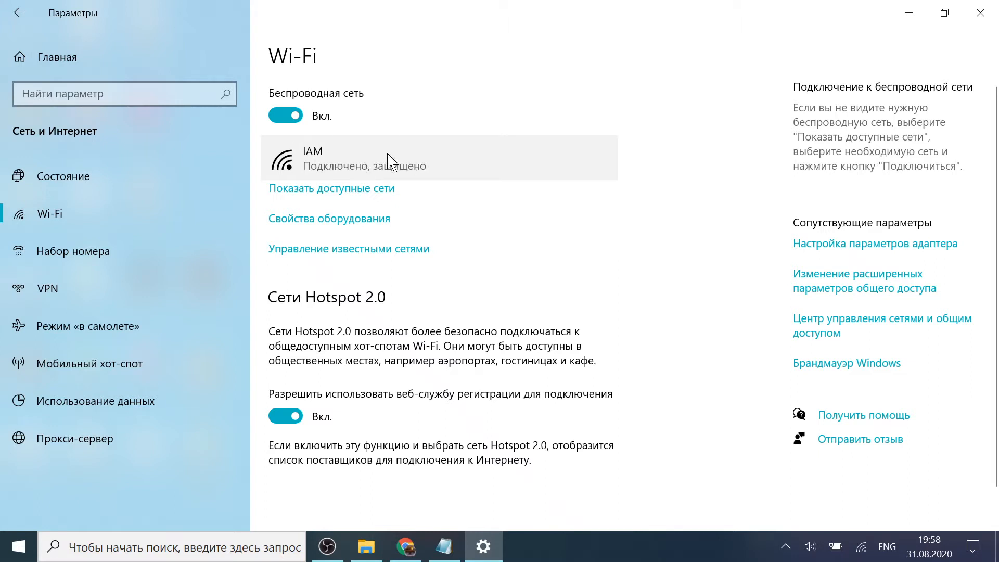
Step: Set the IAM Wi-Fi network as a metered connection (Задать как лимитное подключение) and close the settings
{"action": "left_click", "coordinate": [401, 158]}
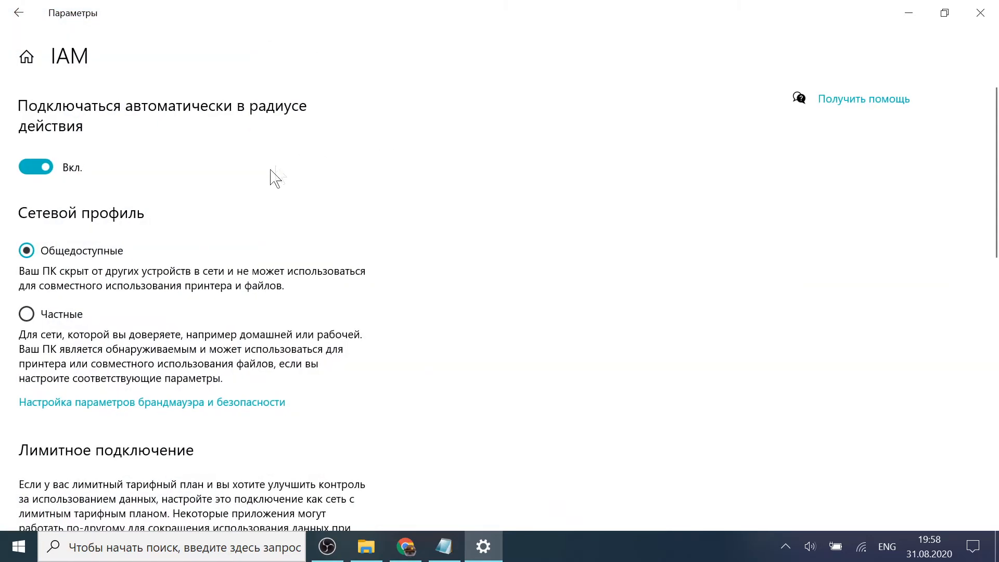
{"action": "scroll", "coordinate": [271, 177], "scroll_direction": "down", "scroll_amount": 6}
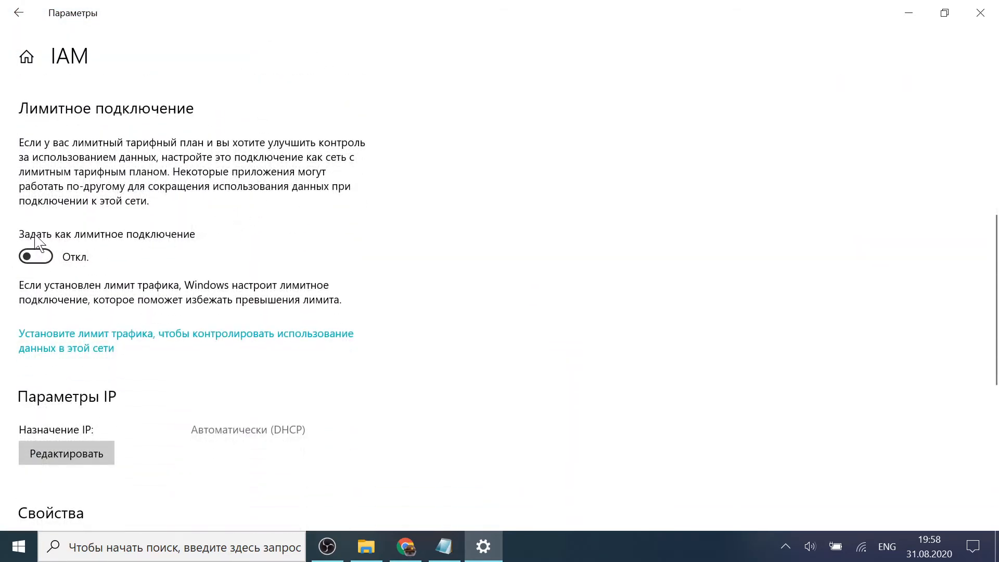
{"action": "left_click", "coordinate": [48, 260]}
{"action": "left_click", "coordinate": [30, 257]}
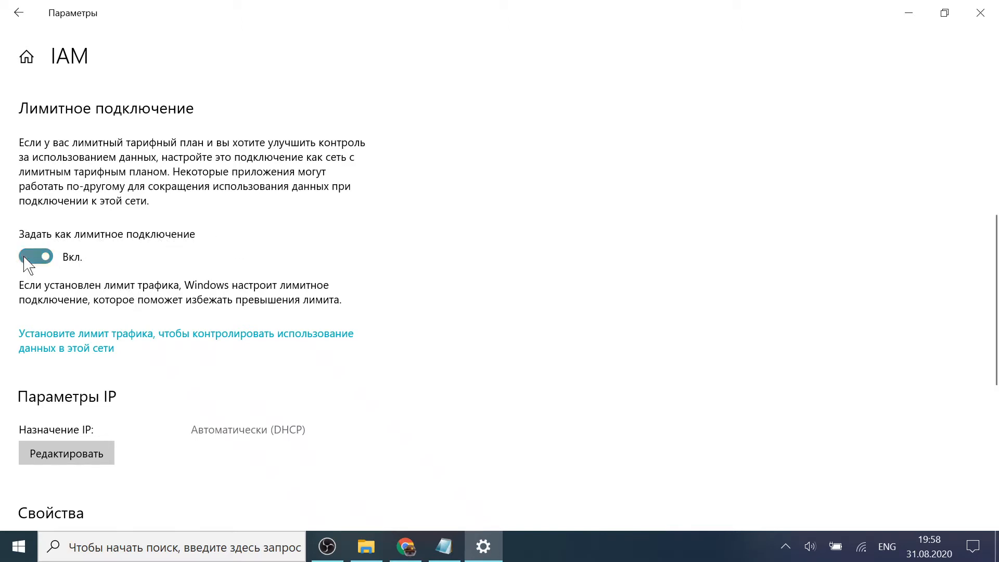
{"action": "left_click", "coordinate": [25, 17]}
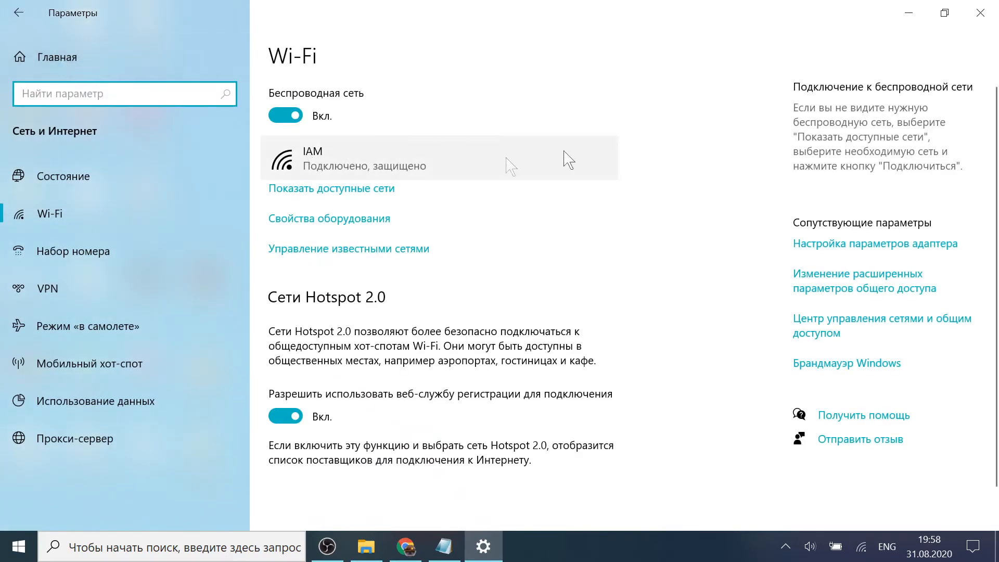
{"action": "left_click", "coordinate": [978, 14]}
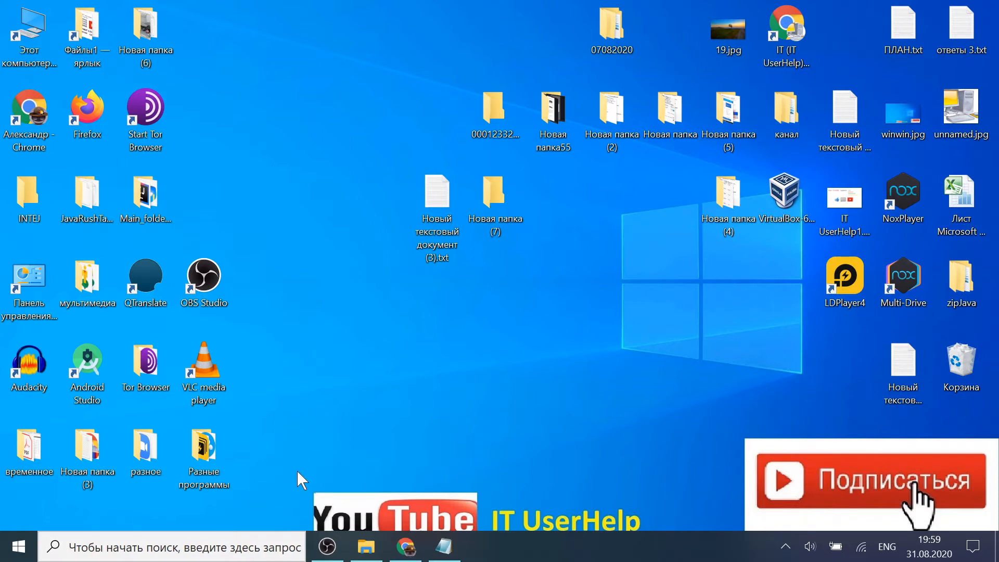
Step: Launch the Registry Editor by running regedit
{"action": "key", "text": "super+r"}
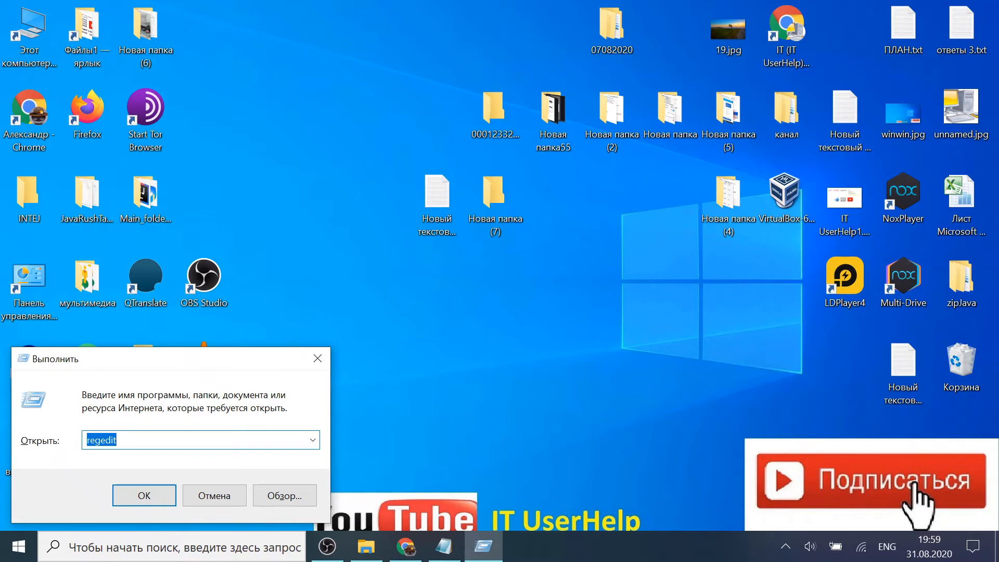
{"action": "key", "text": "BackSpace"}
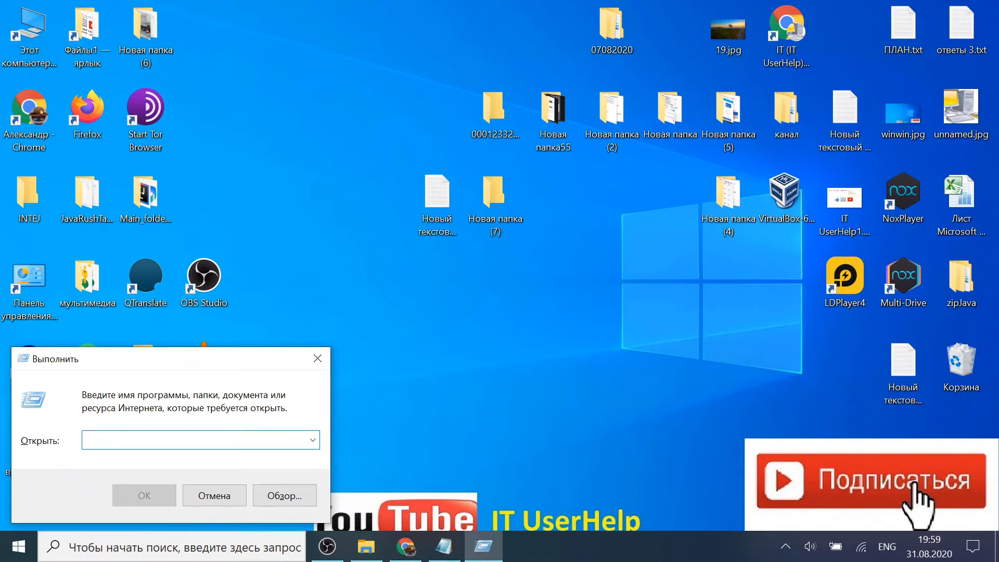
{"action": "type", "text": "r"}
{"action": "key", "text": "BackSpace"}
{"action": "type", "text": "re"}
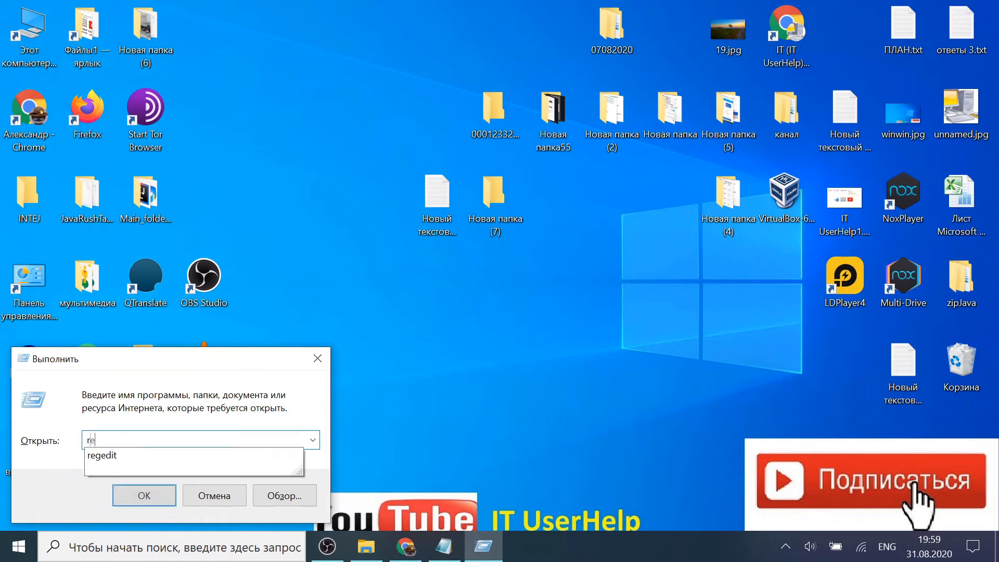
{"action": "type", "text": "gedit"}
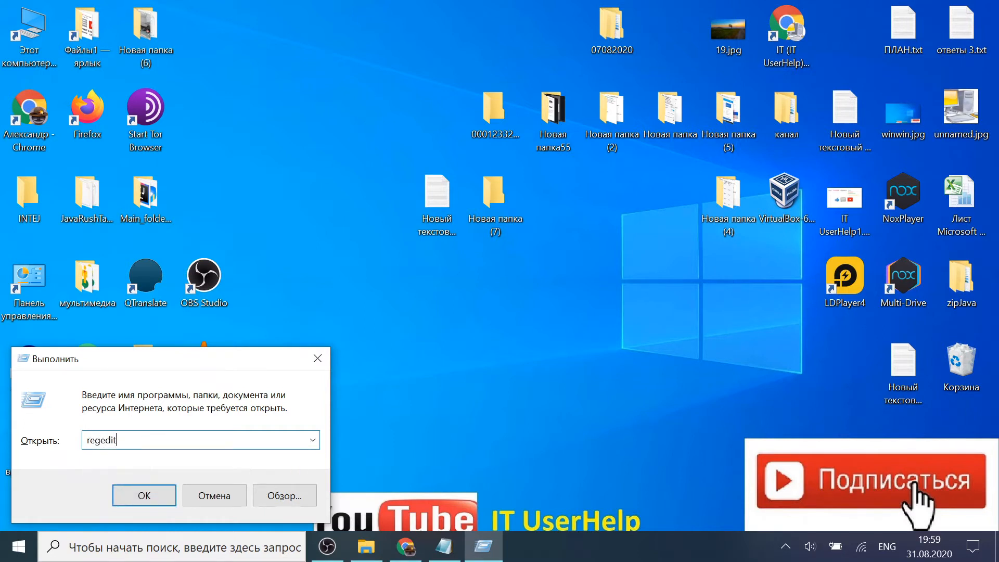
{"action": "left_click", "coordinate": [146, 495]}
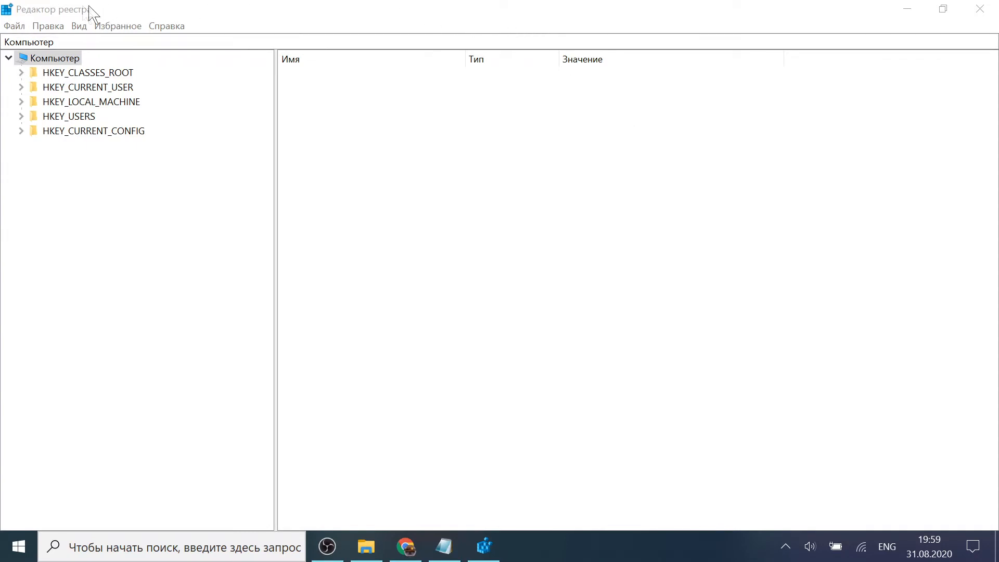
Step: Export the entire registry to the desktop (Рабочий стол) as a .reg file named 31082020
{"action": "left_click", "coordinate": [16, 26]}
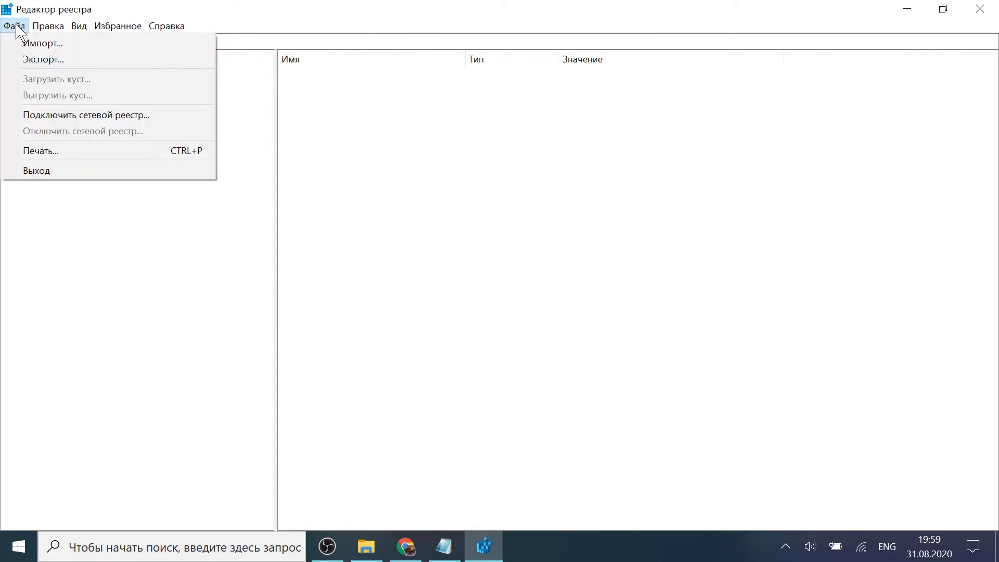
{"action": "left_click", "coordinate": [44, 60]}
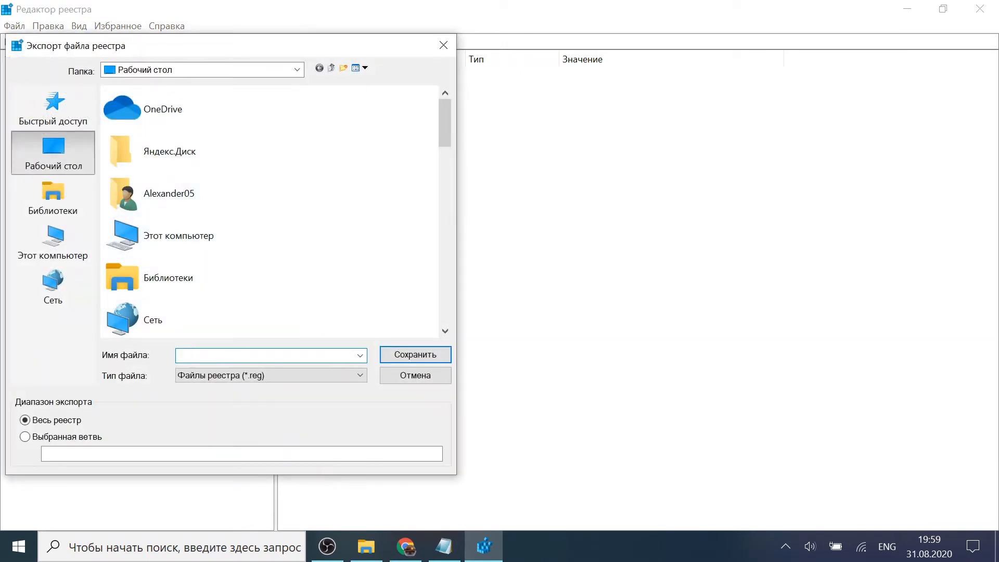
{"action": "type", "text": "31082020"}
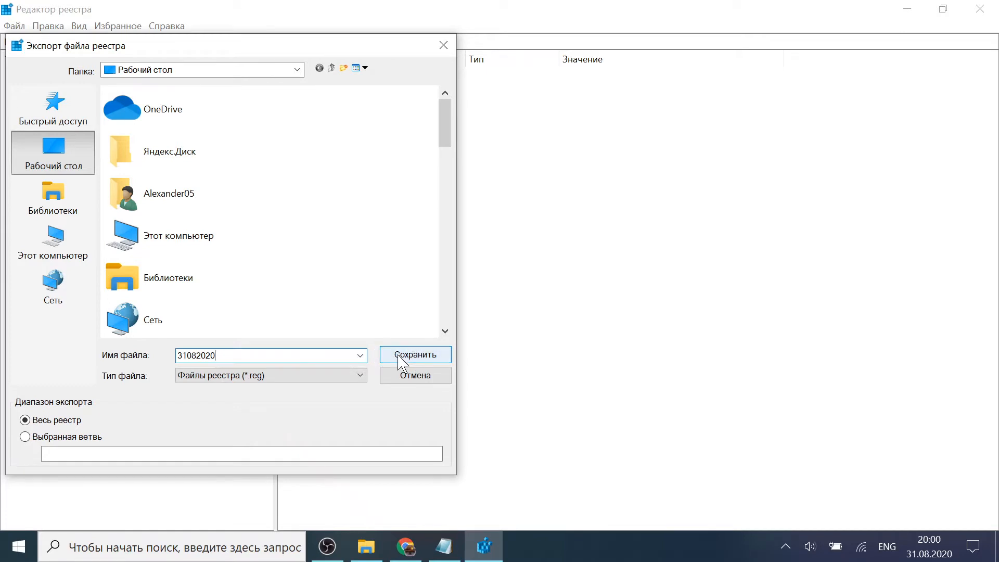
{"action": "left_click", "coordinate": [236, 73]}
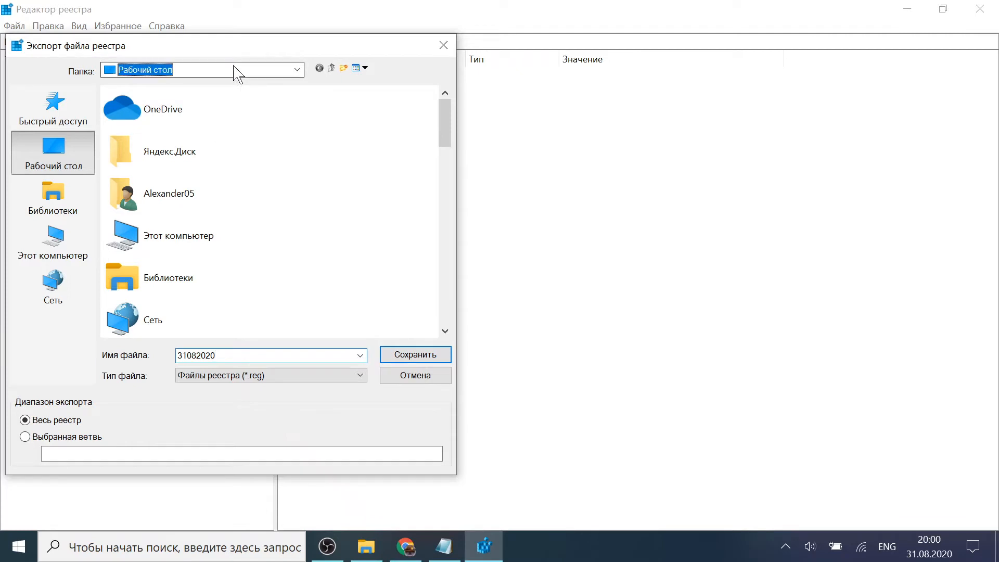
{"action": "left_click", "coordinate": [333, 104]}
{"action": "left_click", "coordinate": [407, 353]}
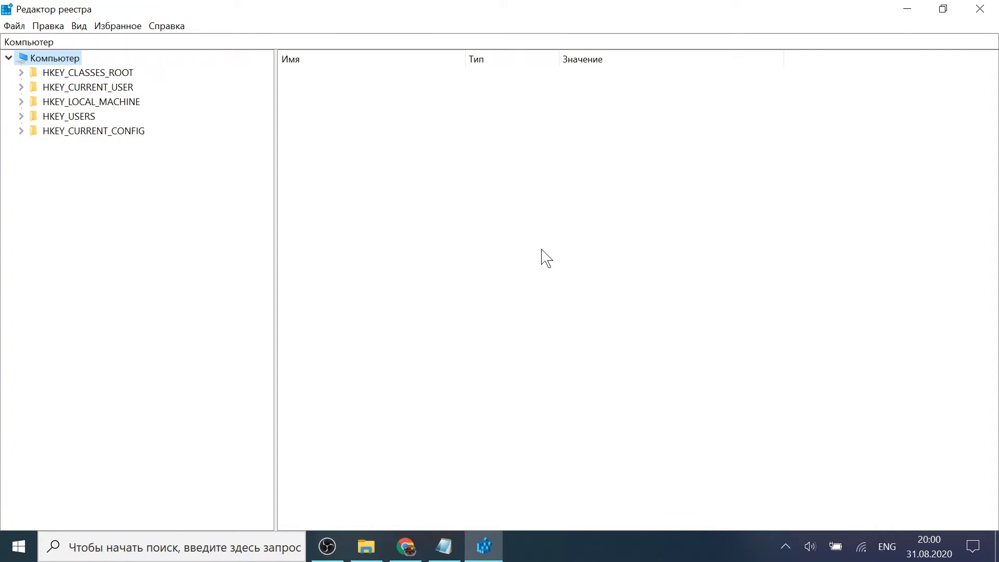
{"action": "left_click", "coordinate": [15, 26]}
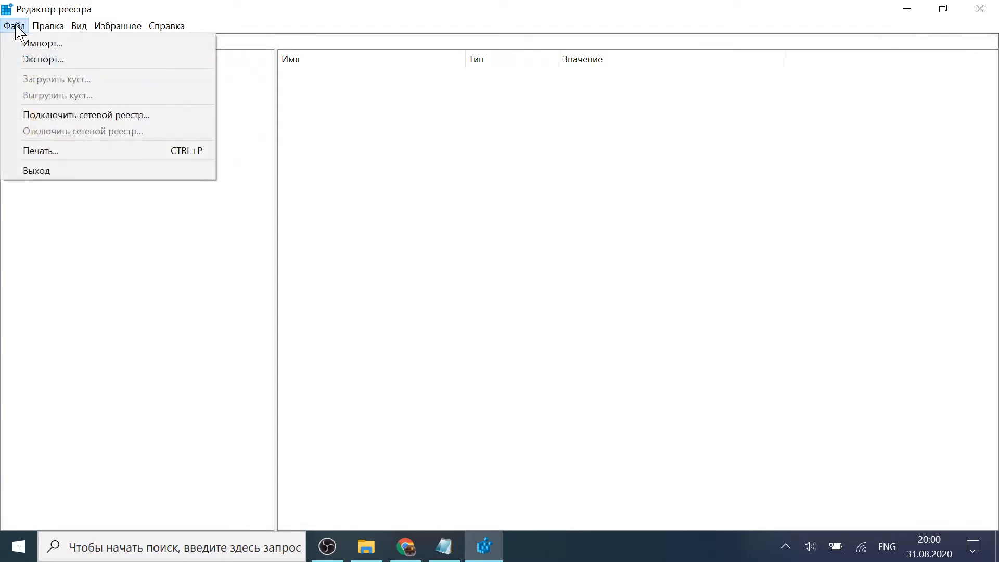
{"action": "left_click", "coordinate": [33, 46]}
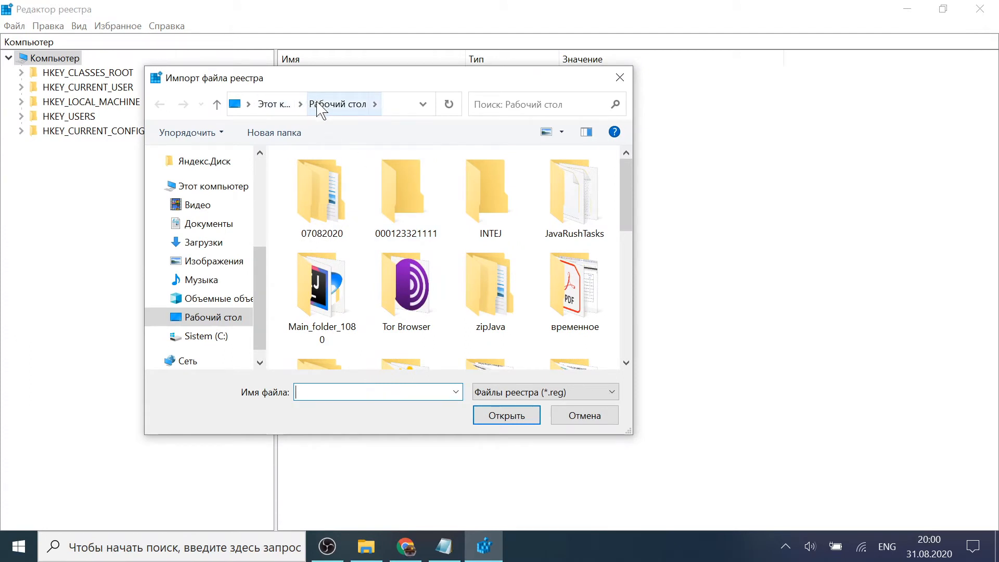
{"action": "left_click", "coordinate": [600, 417]}
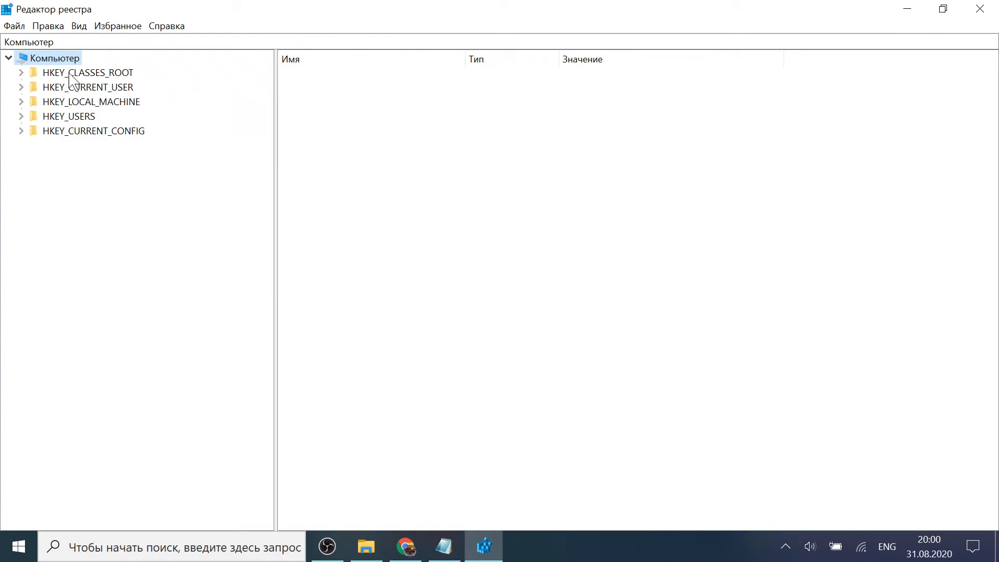
Step: Minimize the Registry Editor and move the 31082020.reg file to the free desktop spot below LDPlayer4
{"action": "left_click", "coordinate": [906, 10]}
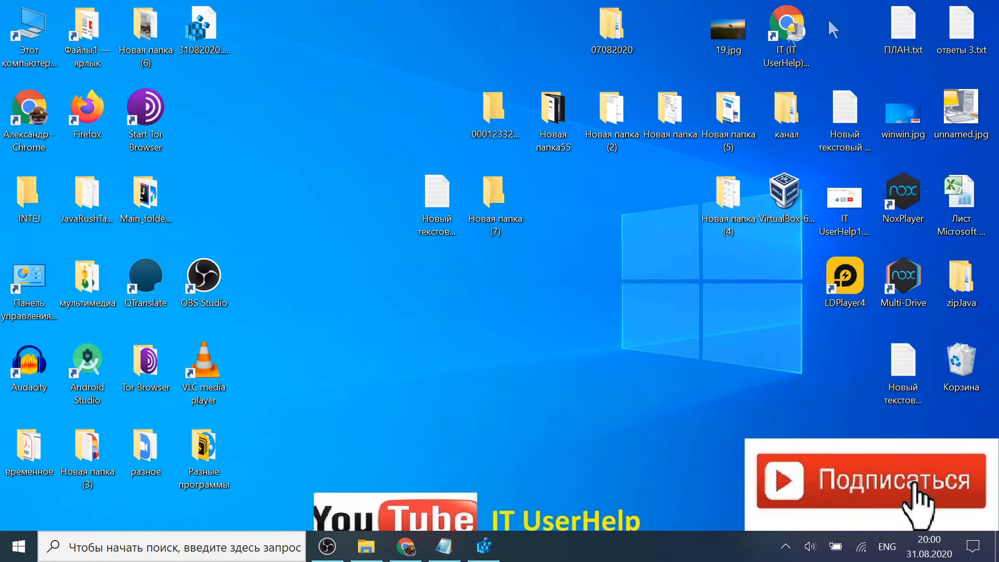
{"action": "left_click_drag", "start_coordinate": [203, 23], "coordinate": [608, 289]}
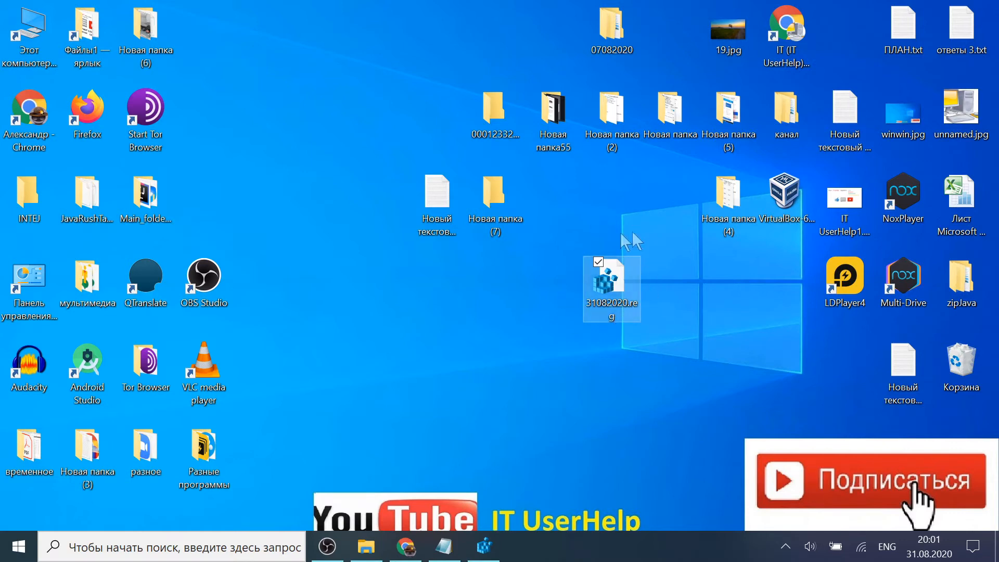
{"action": "left_click_drag", "start_coordinate": [619, 284], "coordinate": [848, 371]}
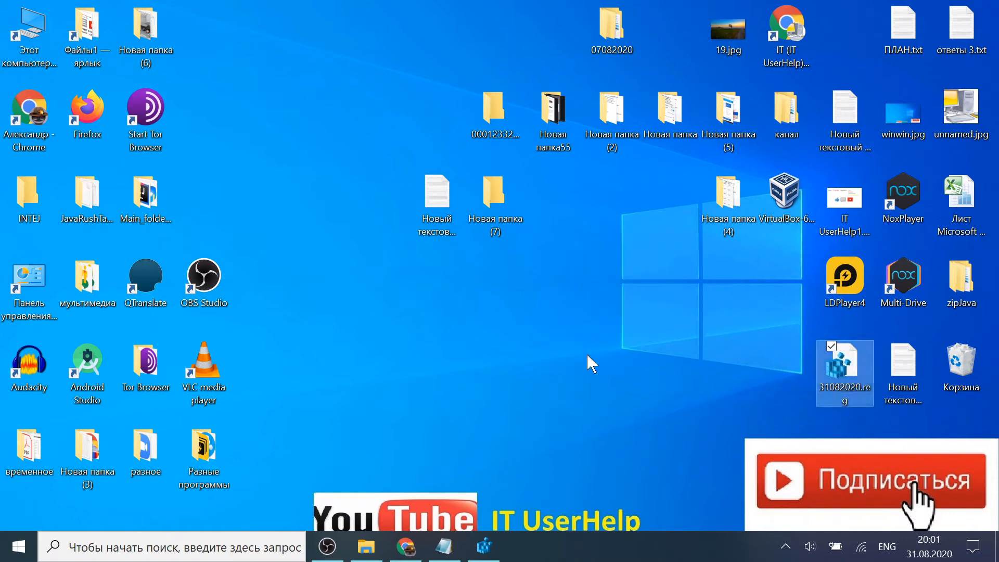
Step: Switch back to the Registry Editor and expand the path HKEY_LOCAL_MACHINE\SOFTWARE\Policies\Microsoft
{"action": "left_click", "coordinate": [484, 546]}
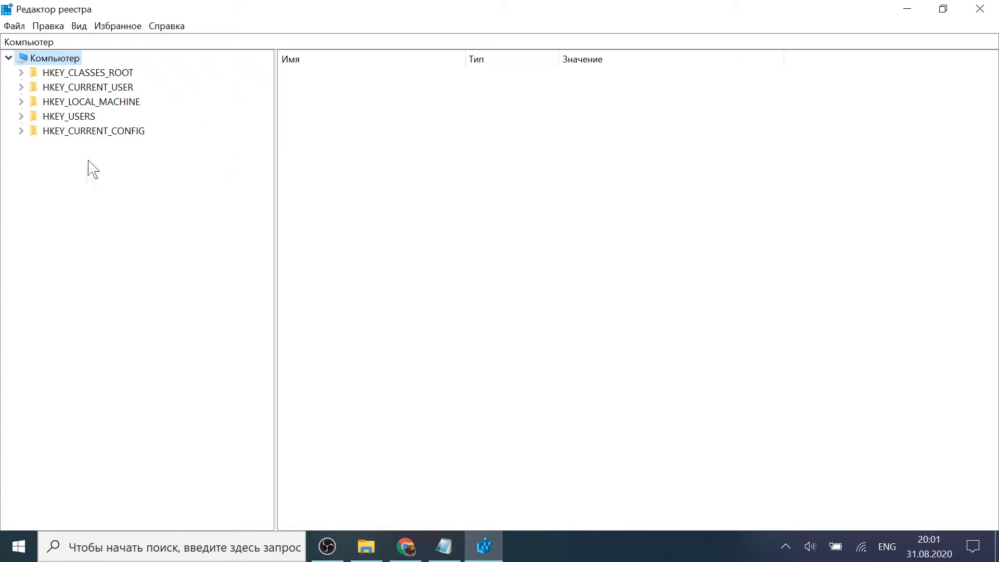
{"action": "left_click", "coordinate": [98, 102]}
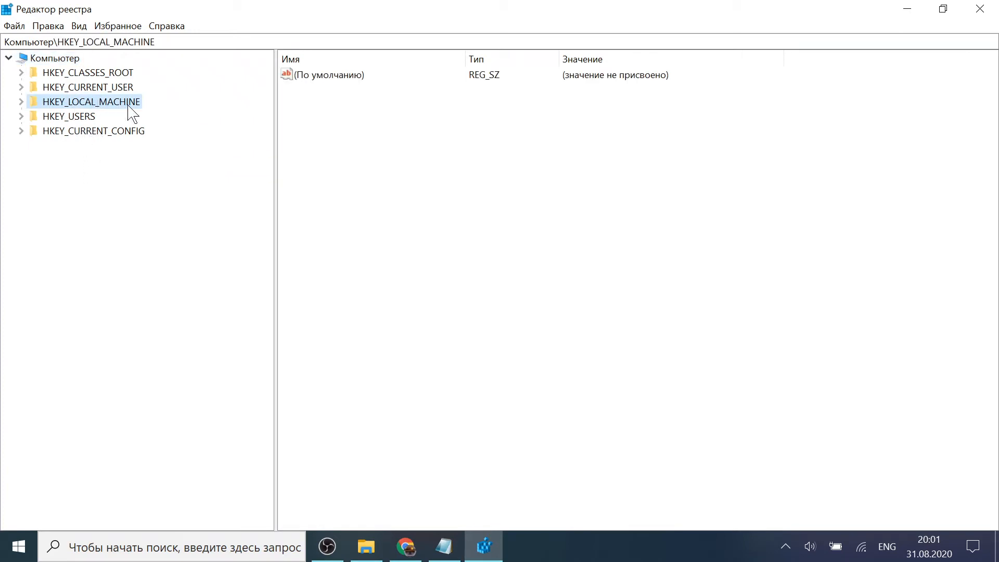
{"action": "left_click", "coordinate": [21, 102]}
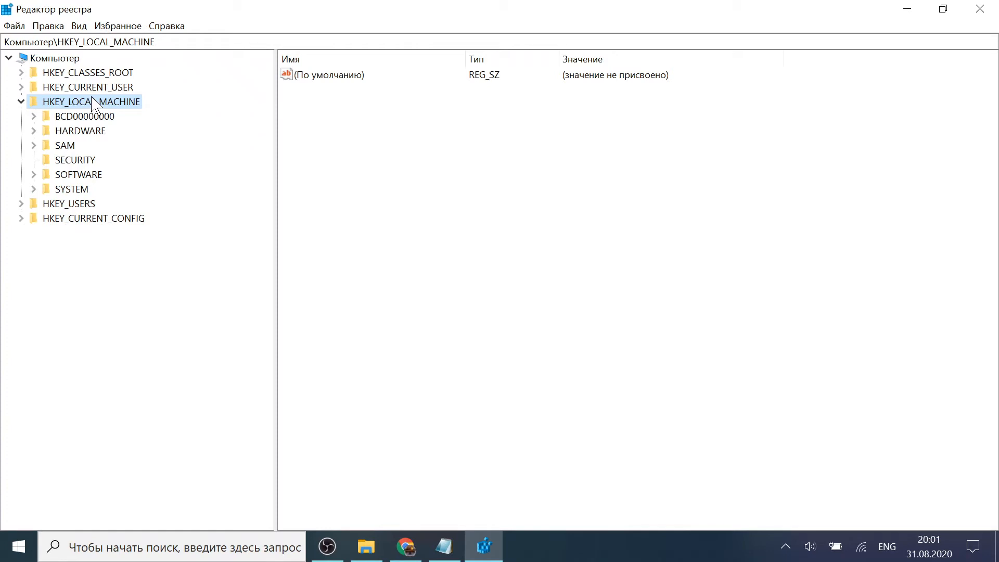
{"action": "left_click", "coordinate": [47, 176]}
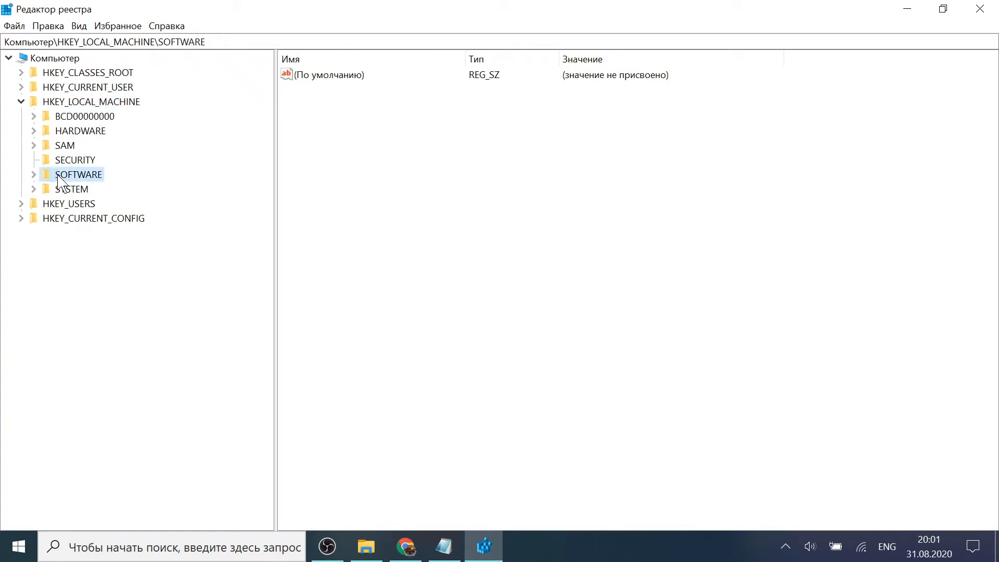
{"action": "left_click", "coordinate": [34, 176]}
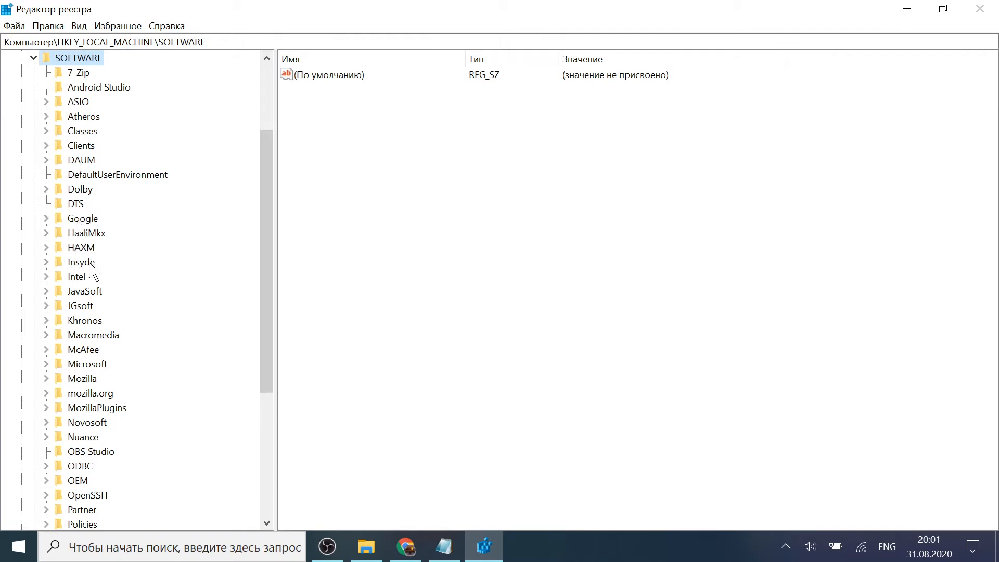
{"action": "scroll", "coordinate": [92, 302], "scroll_direction": "down", "scroll_amount": 5}
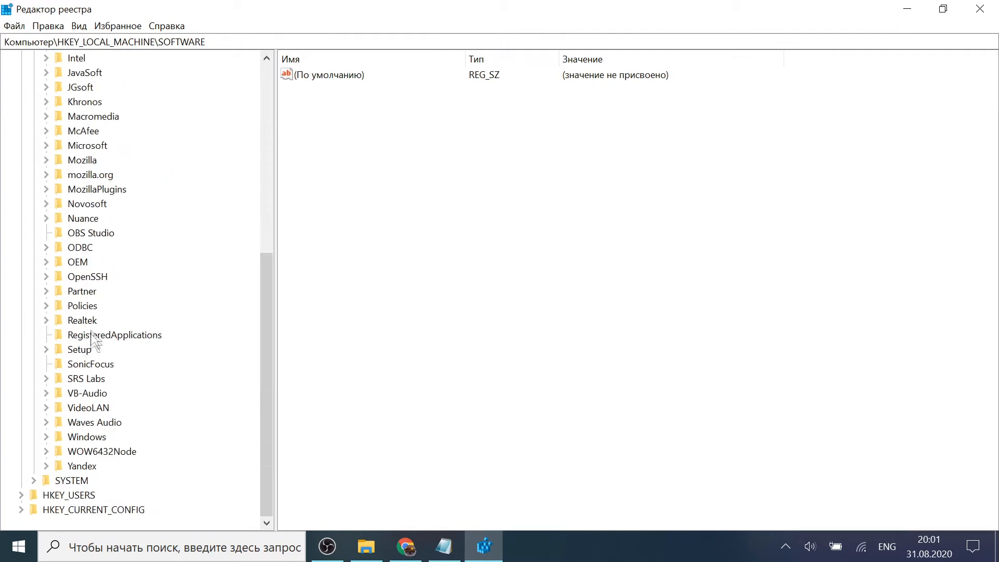
{"action": "left_click", "coordinate": [88, 308]}
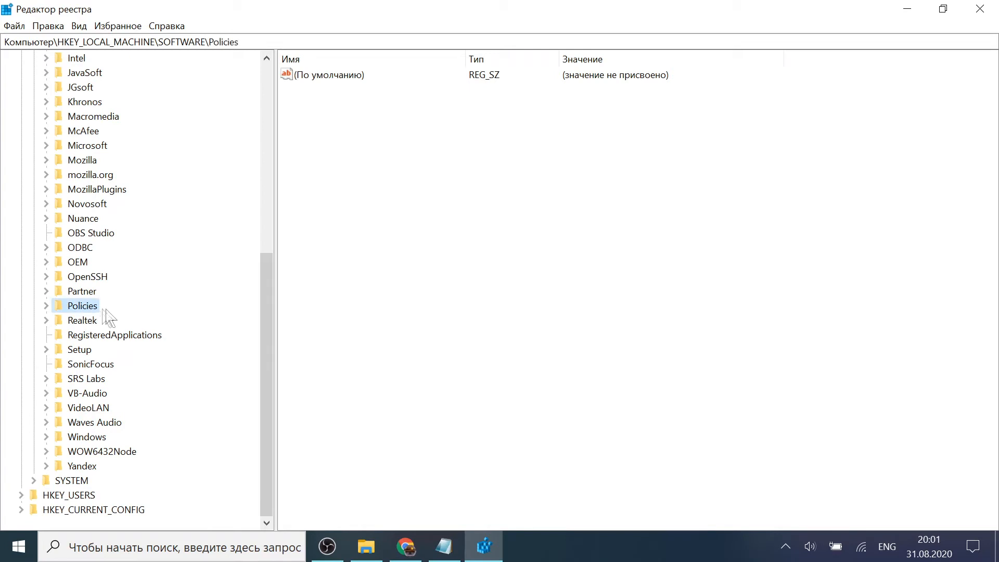
{"action": "left_click", "coordinate": [46, 306]}
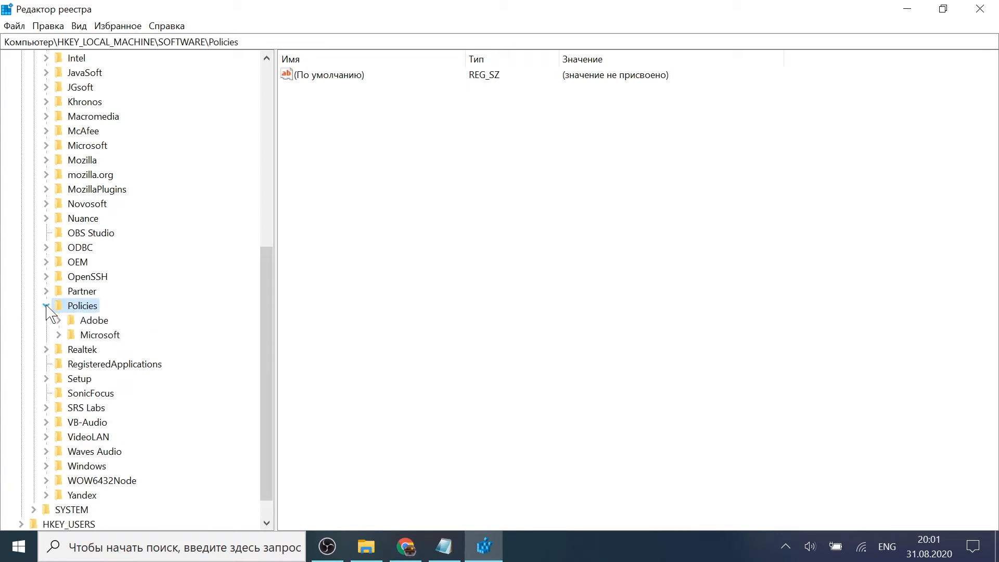
{"action": "left_click", "coordinate": [85, 335]}
{"action": "left_click", "coordinate": [59, 334]}
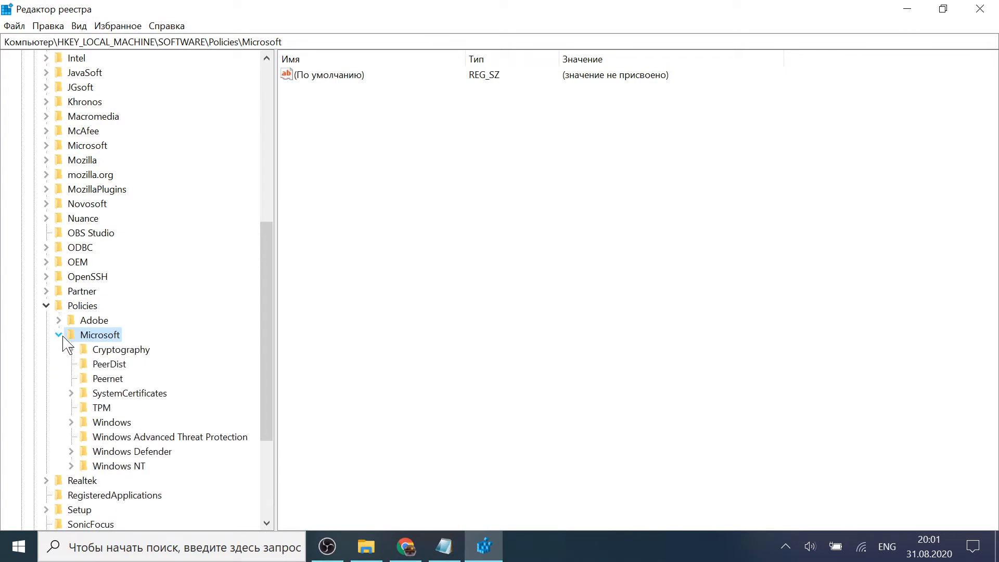
Step: Create a new key inside the Windows key under HKEY_LOCAL_MACHINE\SOFTWARE\Policies\Microsoft
{"action": "left_click", "coordinate": [123, 382]}
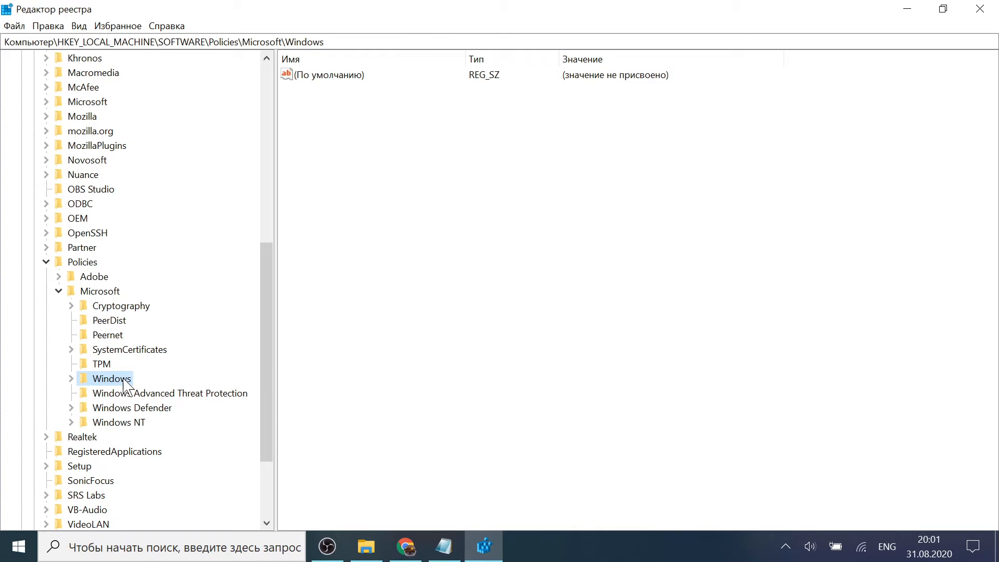
{"action": "right_click", "coordinate": [123, 385]}
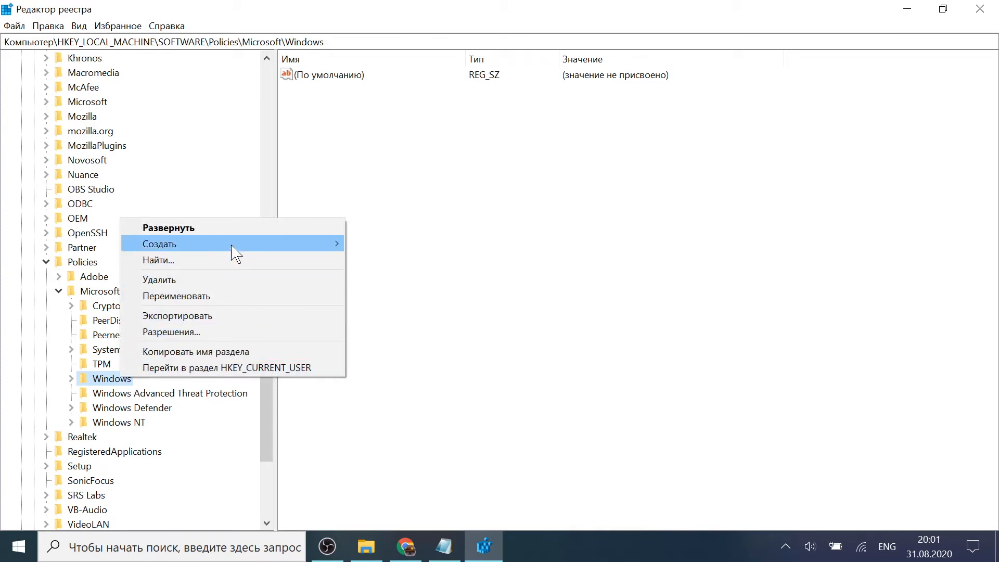
{"action": "mouse_move", "coordinate": [338, 244]}
{"action": "left_click", "coordinate": [382, 245]}
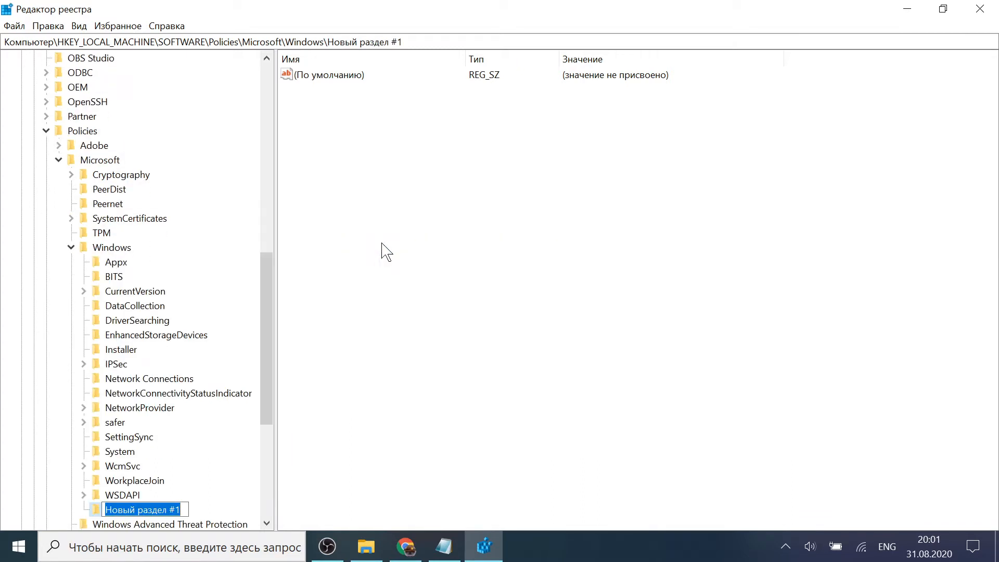
Step: Delete the newly created, still unnamed key at the end of the Windows key under Policies\Microsoft
{"action": "left_click_drag", "start_coordinate": [264, 371], "coordinate": [264, 394]}
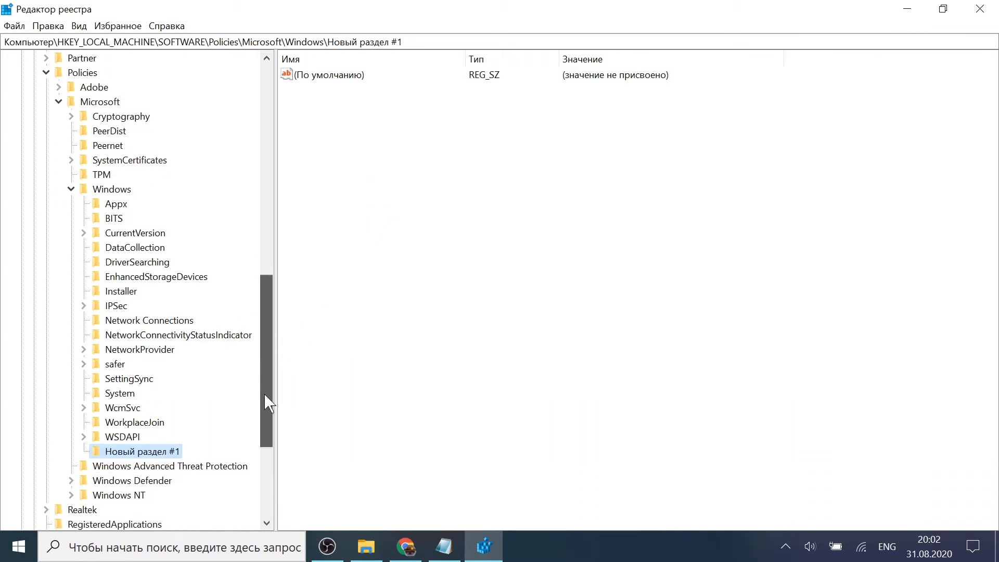
{"action": "right_click", "coordinate": [138, 452]}
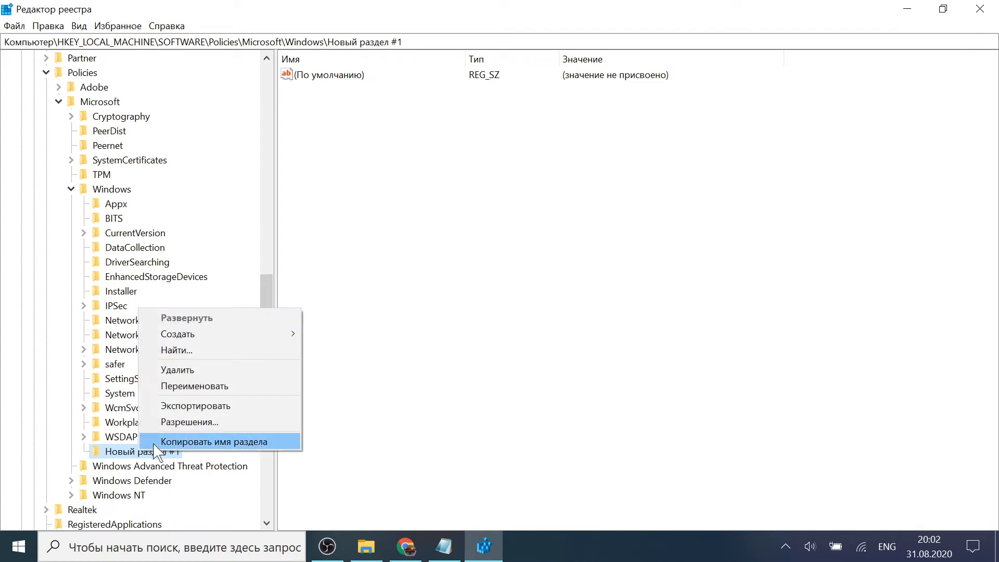
{"action": "left_click", "coordinate": [188, 376]}
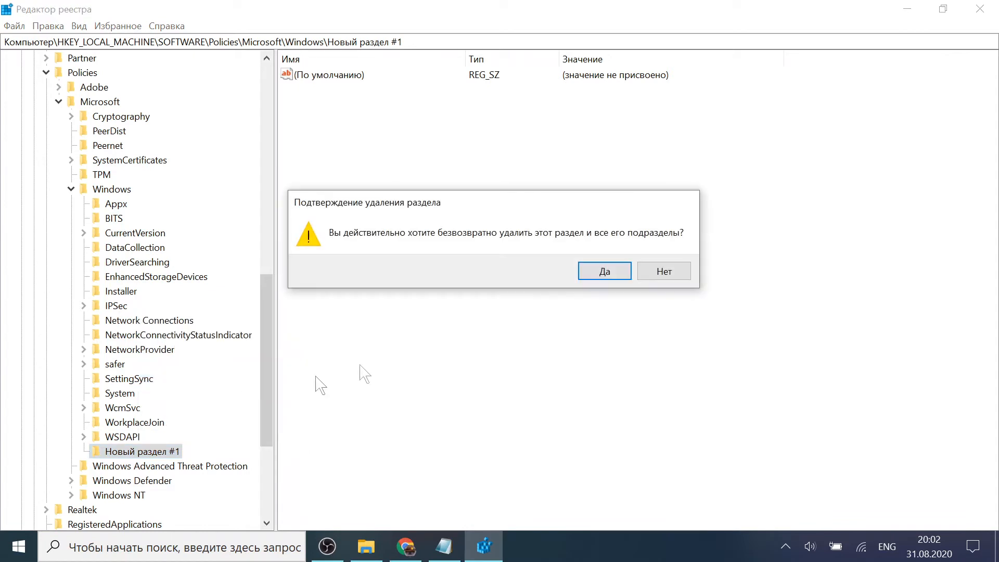
{"action": "left_click", "coordinate": [596, 270]}
Step: Create a new key named WindowsUpdate inside the Windows key under Policies\Microsoft and select it
{"action": "left_click", "coordinate": [118, 192]}
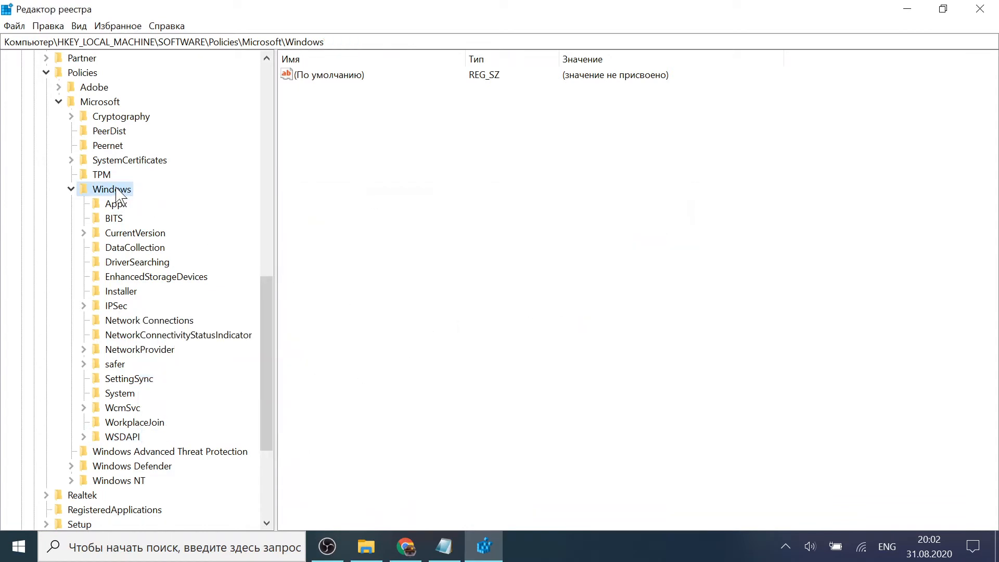
{"action": "right_click", "coordinate": [117, 190]}
{"action": "mouse_move", "coordinate": [277, 214]}
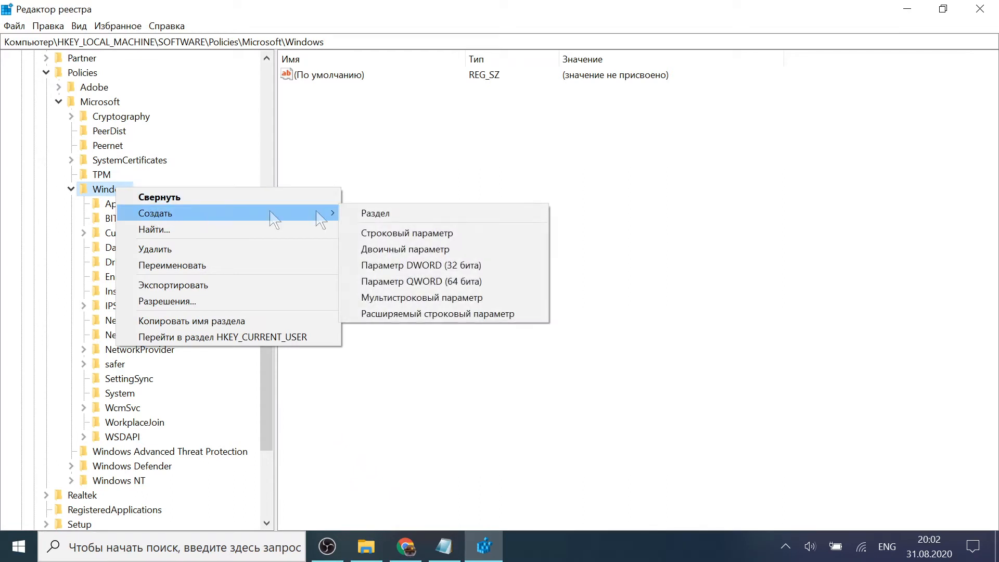
{"action": "left_click", "coordinate": [359, 214]}
{"action": "key", "text": "BackSpace"}
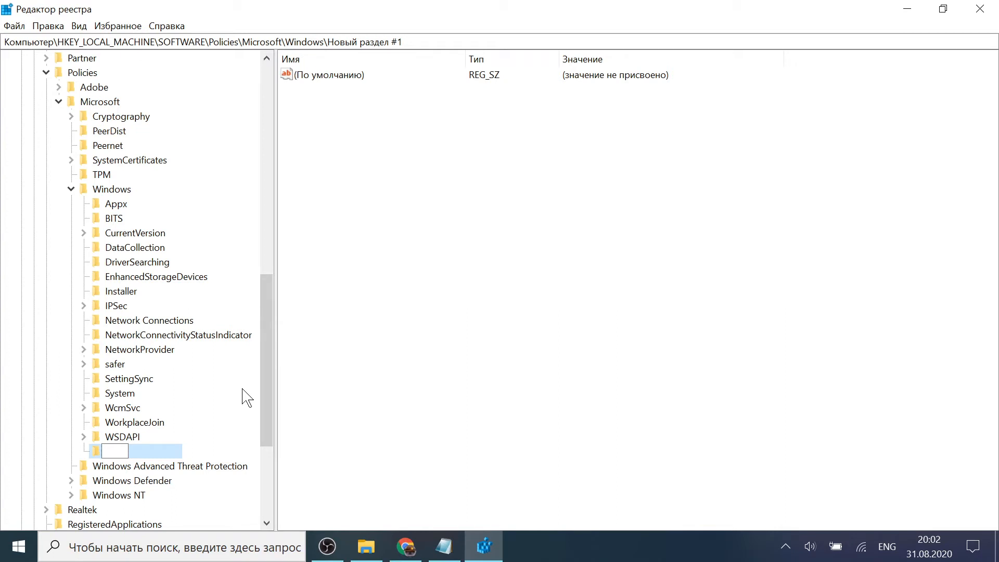
{"action": "type", "text": "WindowsUpdate"}
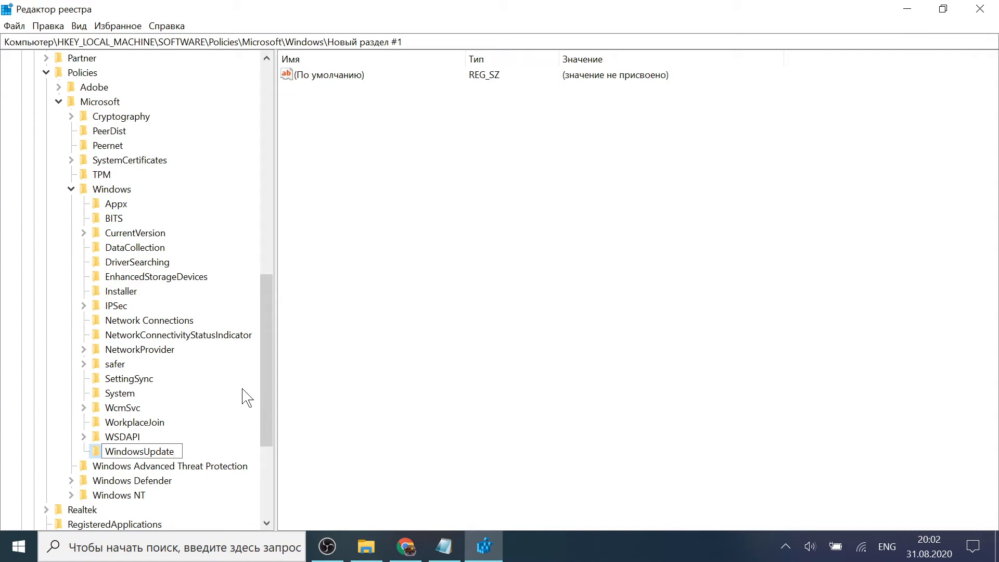
{"action": "left_click", "coordinate": [158, 422]}
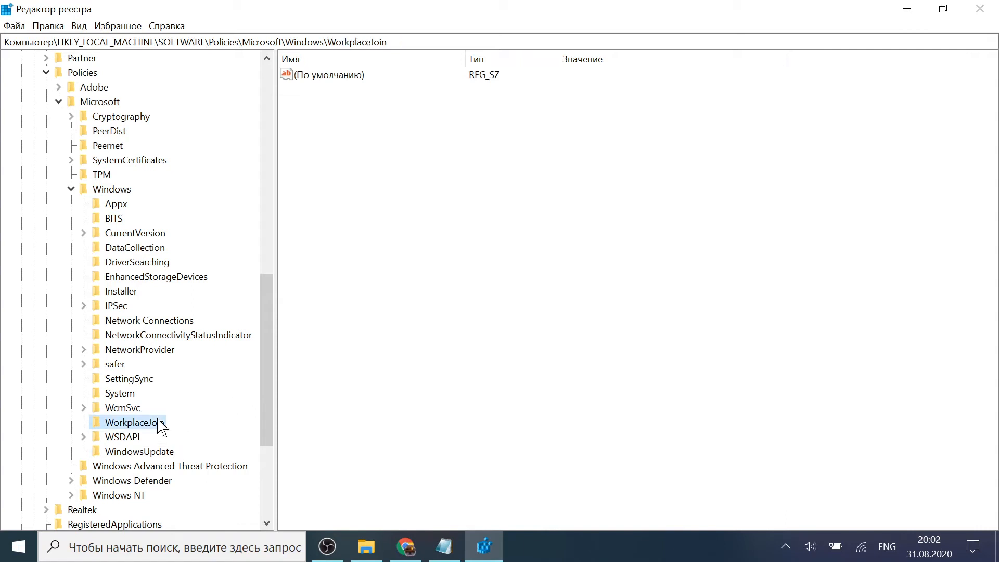
{"action": "left_click", "coordinate": [151, 449]}
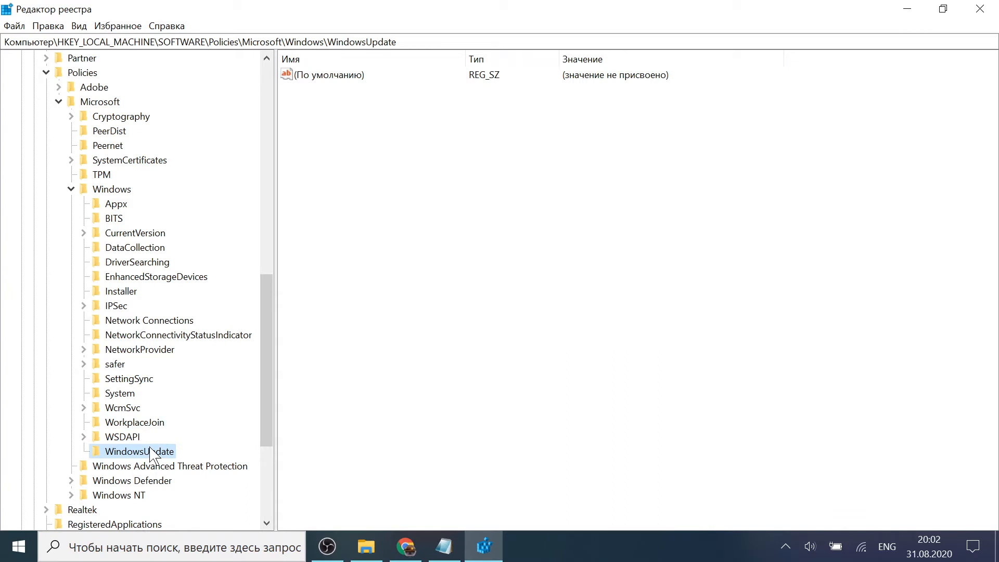
Step: Create a subkey named AU inside the WindowsUpdate key
{"action": "right_click", "coordinate": [151, 453]}
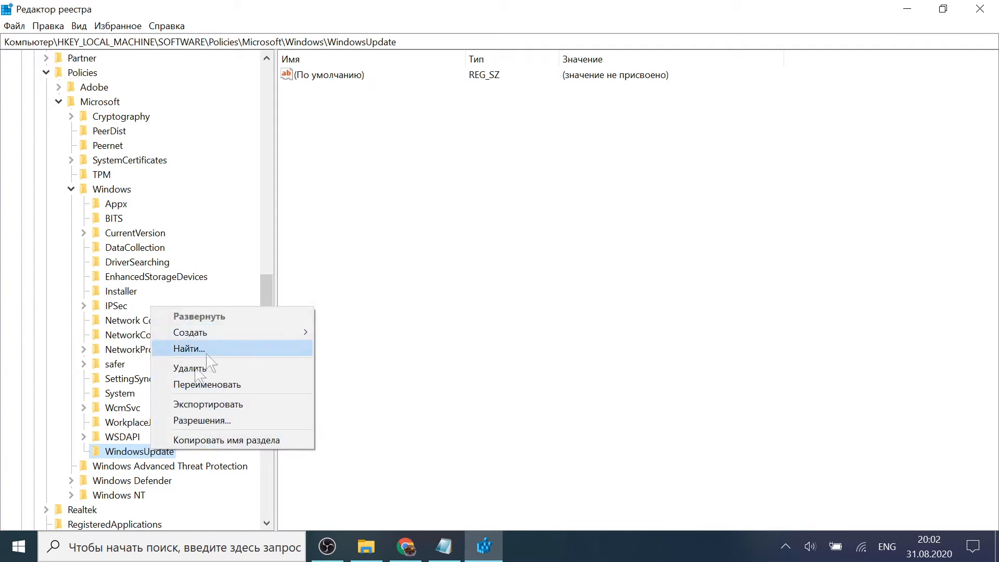
{"action": "left_click", "coordinate": [134, 455]}
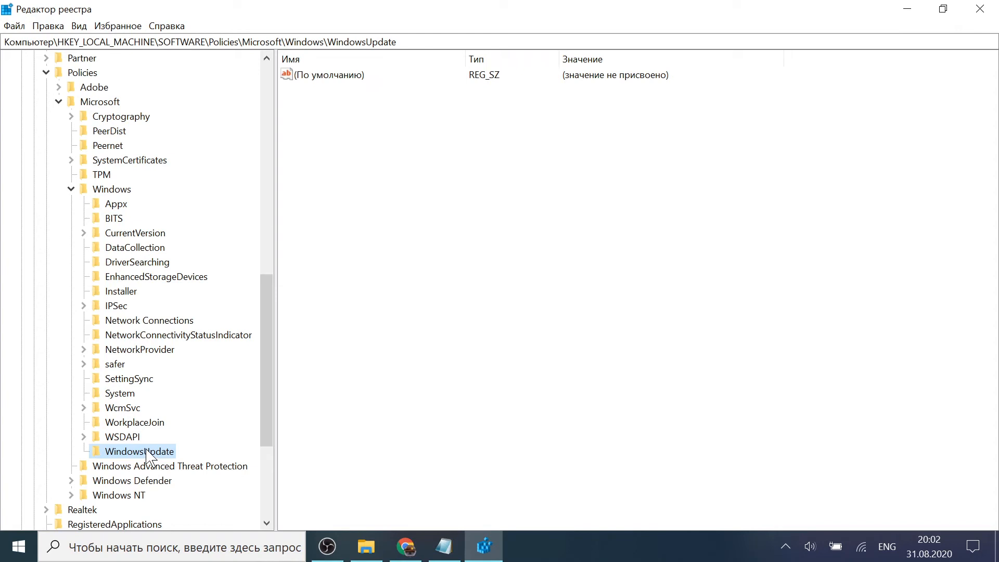
{"action": "right_click", "coordinate": [147, 452]}
{"action": "mouse_move", "coordinate": [239, 333]}
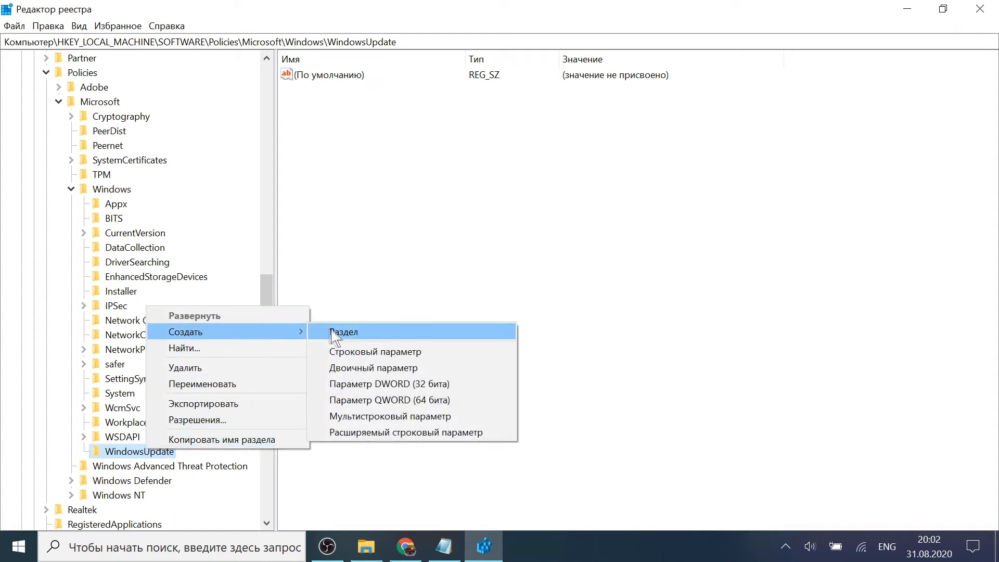
{"action": "left_click", "coordinate": [346, 333]}
{"action": "key", "text": "BackSpace"}
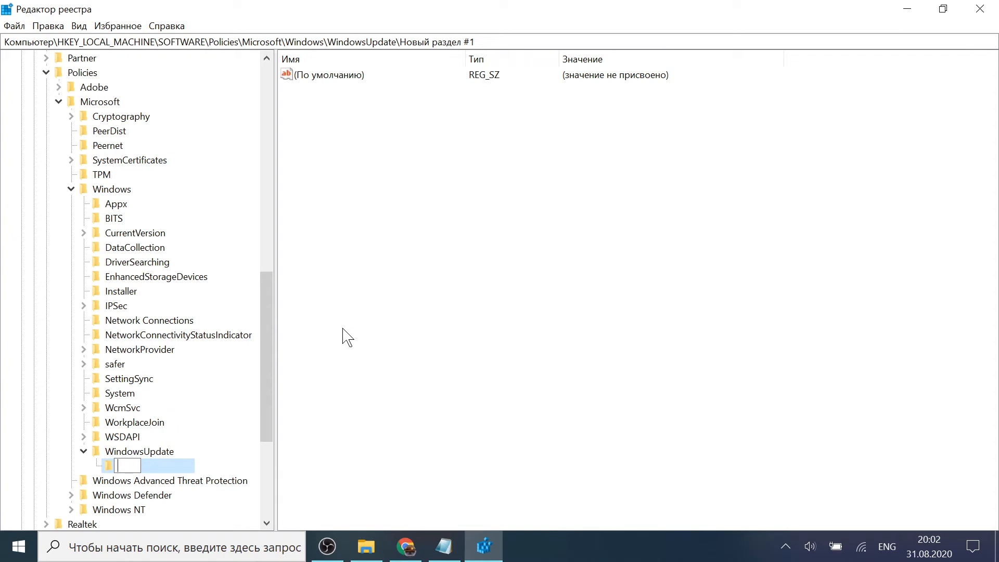
{"action": "type", "text": "AU"}
{"action": "left_click", "coordinate": [140, 452]}
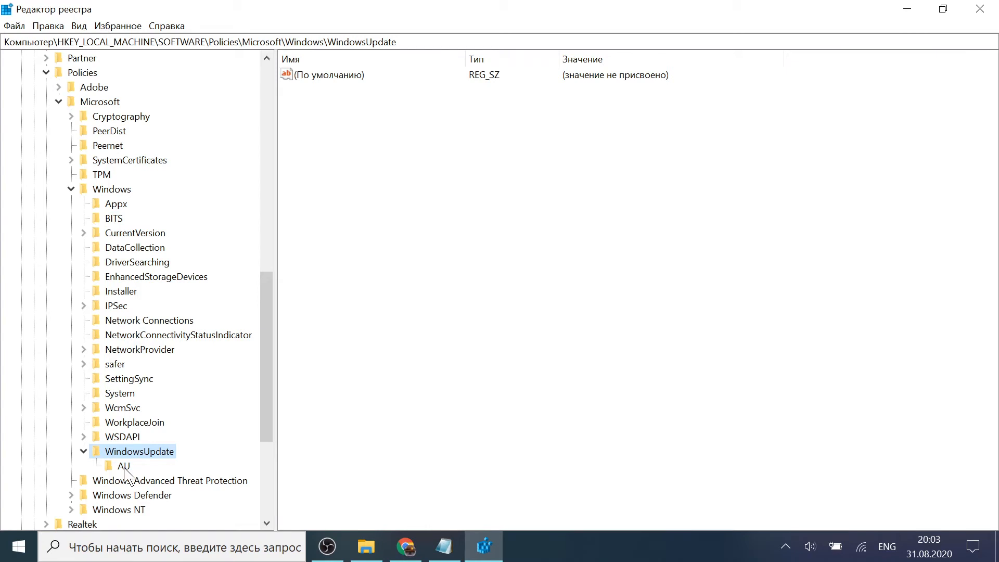
Step: Create a 32-bit DWORD parameter named NoAutoUpdate in the AU key
{"action": "left_click", "coordinate": [124, 466]}
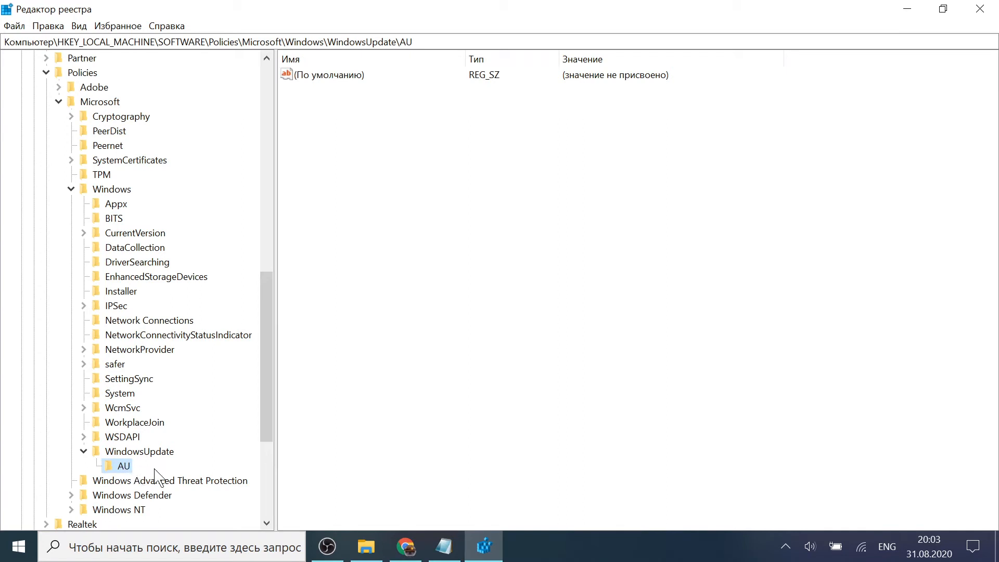
{"action": "right_click", "coordinate": [124, 468]}
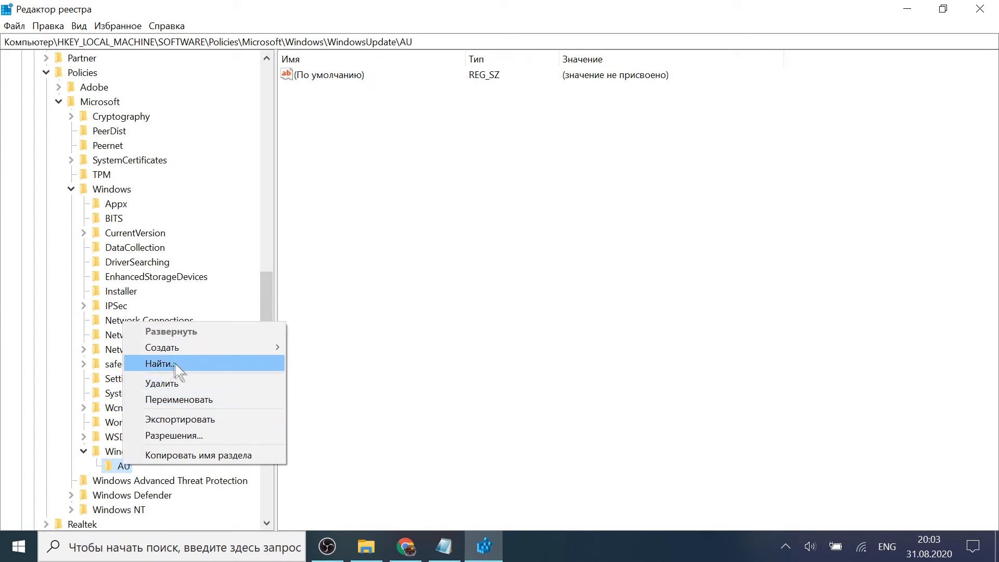
{"action": "mouse_move", "coordinate": [201, 348]}
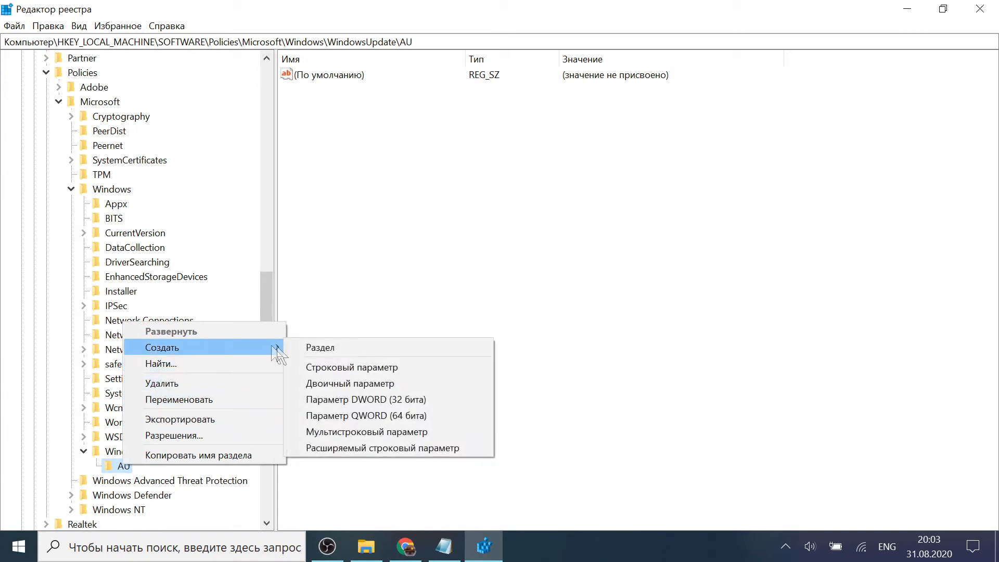
{"action": "left_click", "coordinate": [400, 399]}
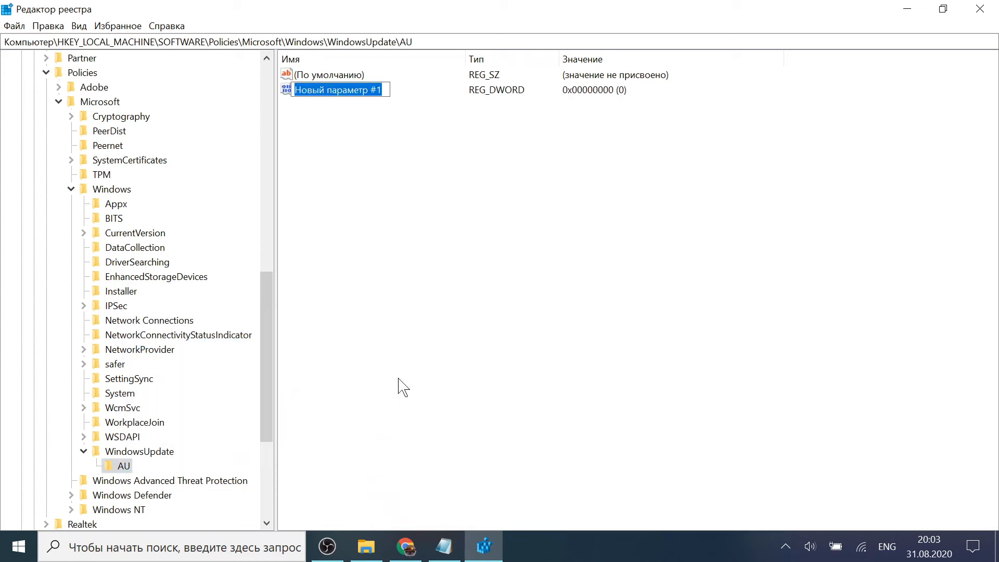
{"action": "key", "text": "BackSpace"}
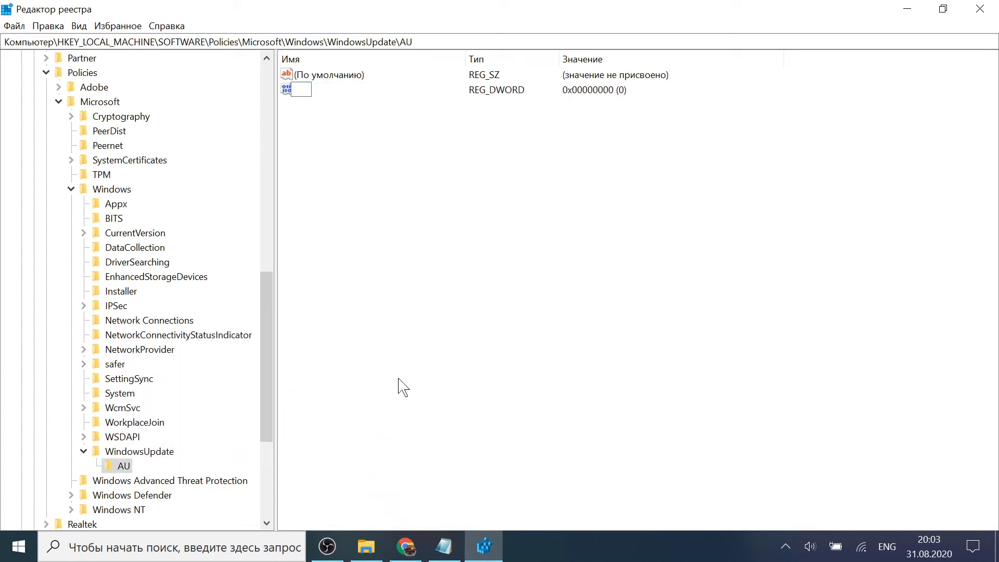
{"action": "type", "text": "NoAutoUpdate"}
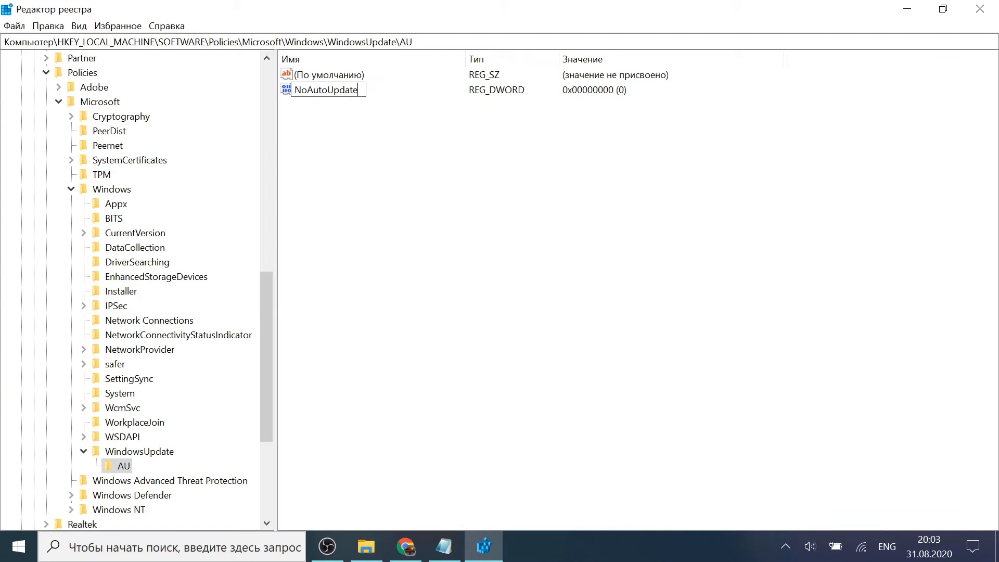
{"action": "key", "text": "Return"}
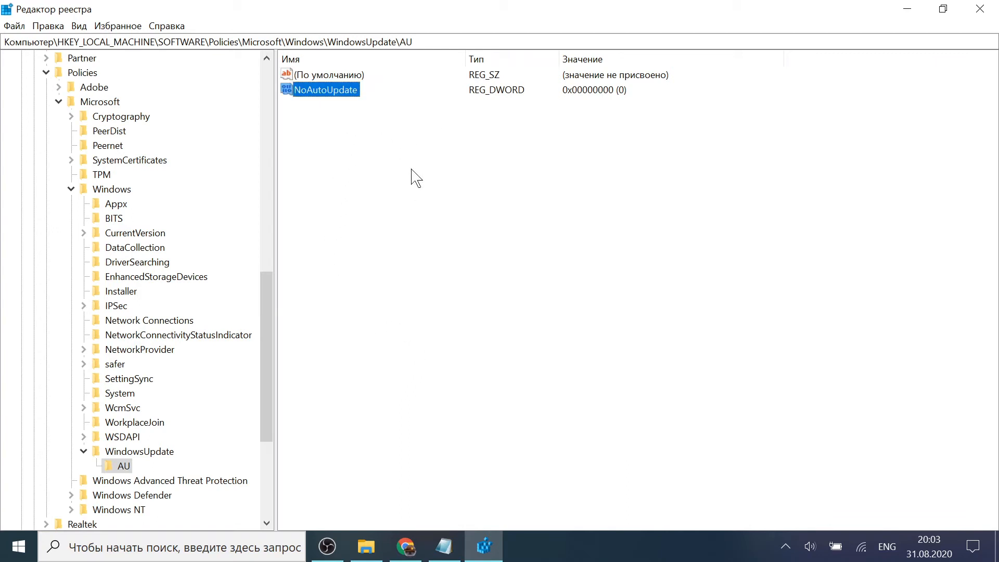
Step: Try the values 1 and 0 in turn for the NoAutoUpdate parameter
{"action": "double_click", "coordinate": [344, 96]}
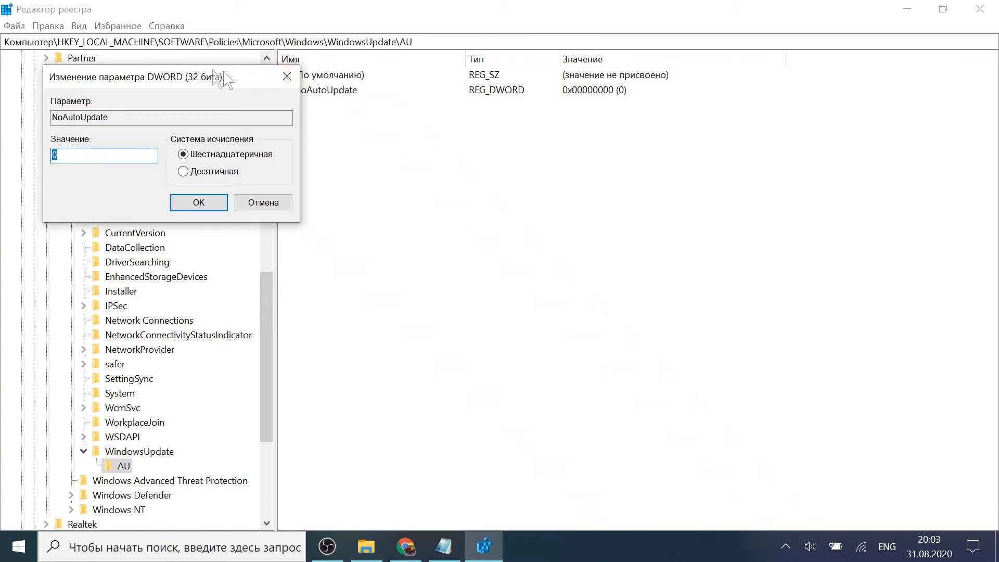
{"action": "left_click_drag", "start_coordinate": [195, 79], "coordinate": [524, 154]}
{"action": "left_click", "coordinate": [387, 230]}
{"action": "key", "text": "BackSpace"}
{"action": "type", "text": "1"}
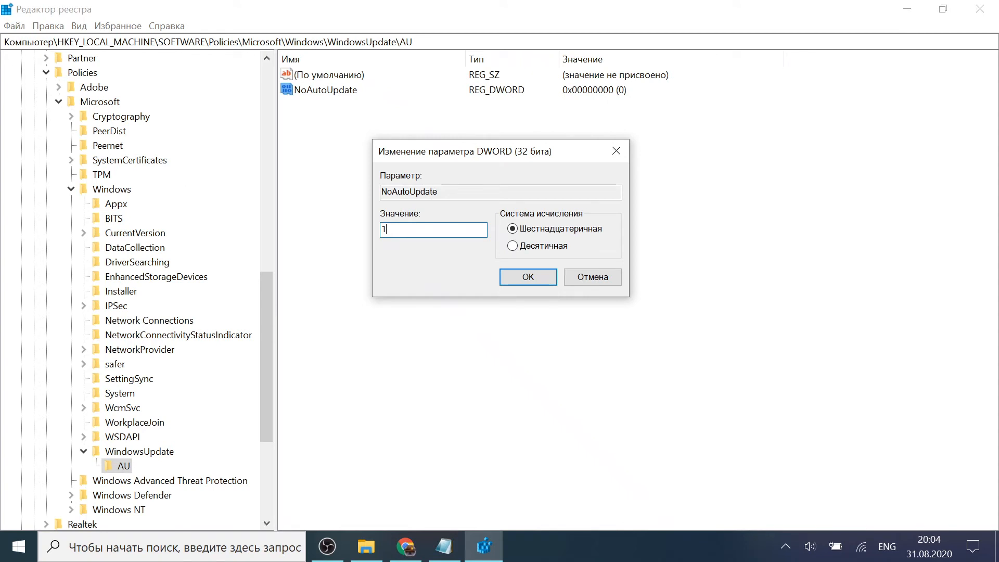
{"action": "key", "text": "BackSpace"}
{"action": "type", "text": "0"}
{"action": "key", "text": "BackSpace"}
{"action": "type", "text": "1"}
{"action": "key", "text": "BackSpace"}
{"action": "type", "text": "0"}
{"action": "left_click", "coordinate": [578, 276]}
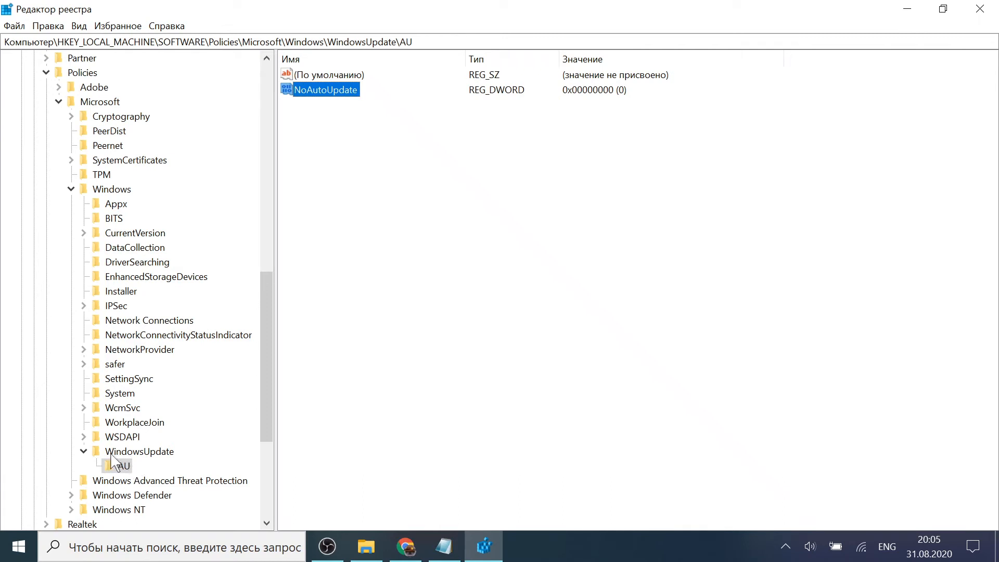
Step: Delete the NoAutoUpdate parameter from the AU key under Windows\WindowsUpdate
{"action": "left_click", "coordinate": [112, 193]}
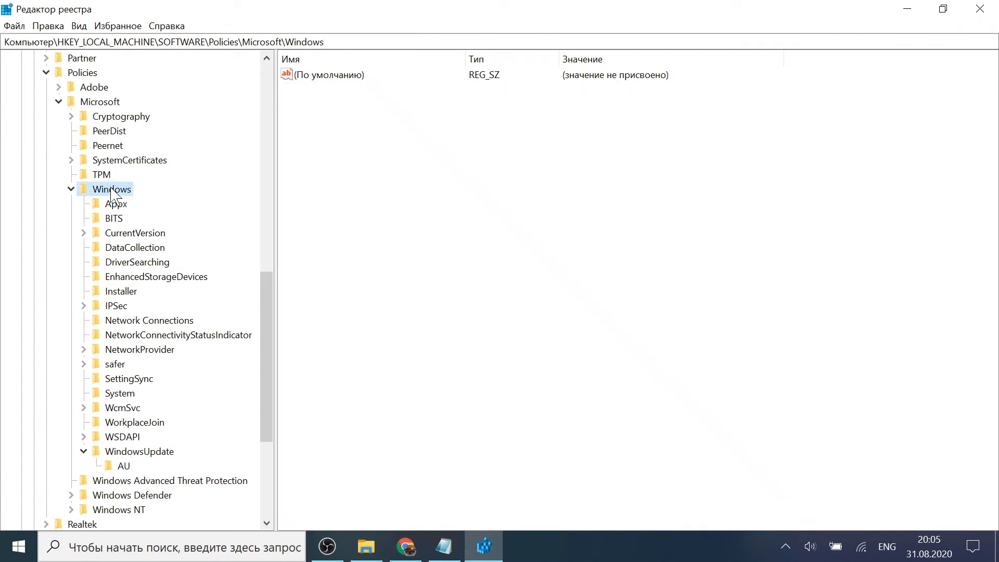
{"action": "left_click", "coordinate": [133, 452]}
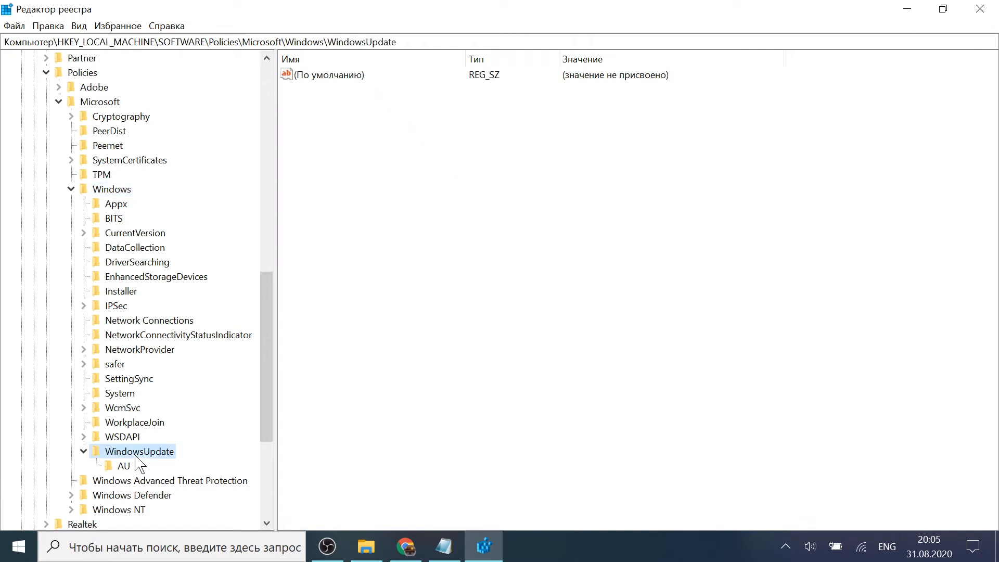
{"action": "left_click", "coordinate": [124, 466]}
{"action": "left_click", "coordinate": [344, 92]}
{"action": "right_click", "coordinate": [344, 91]}
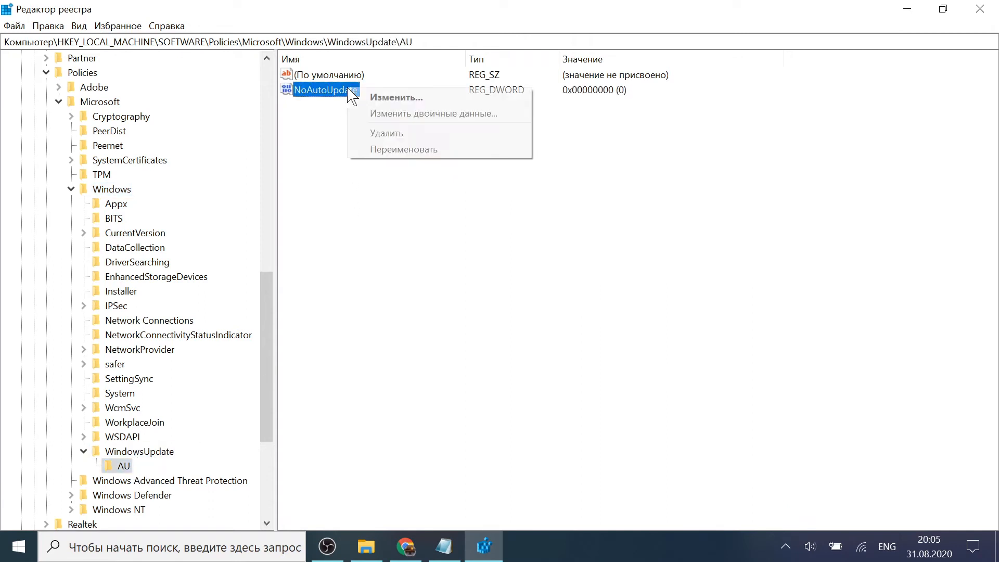
{"action": "left_click", "coordinate": [382, 135]}
{"action": "left_click", "coordinate": [598, 275]}
Step: Create a 32-bit DWORD parameter named AUOptions in the AU key
{"action": "right_click", "coordinate": [409, 161]}
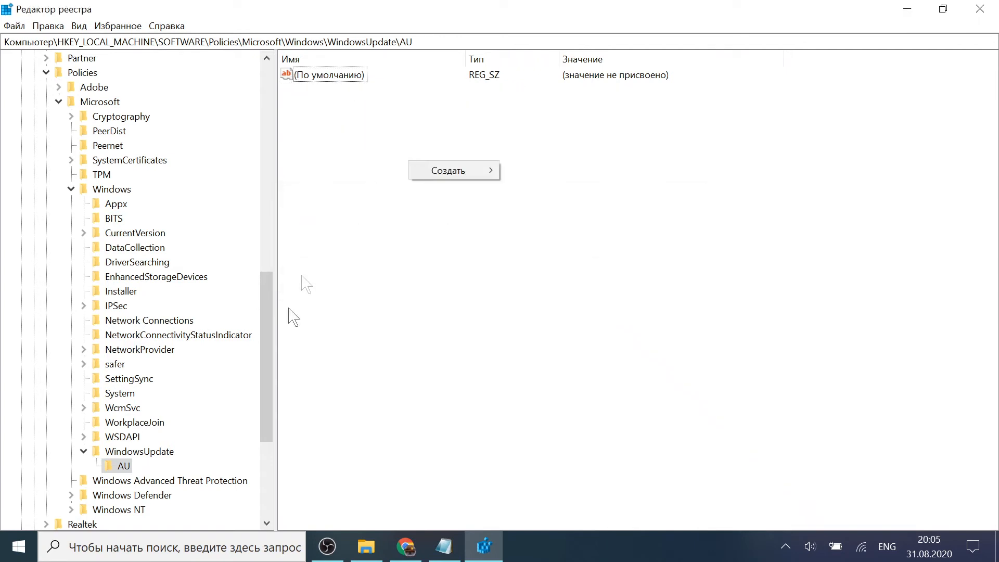
{"action": "left_click", "coordinate": [125, 466]}
{"action": "right_click", "coordinate": [125, 467]}
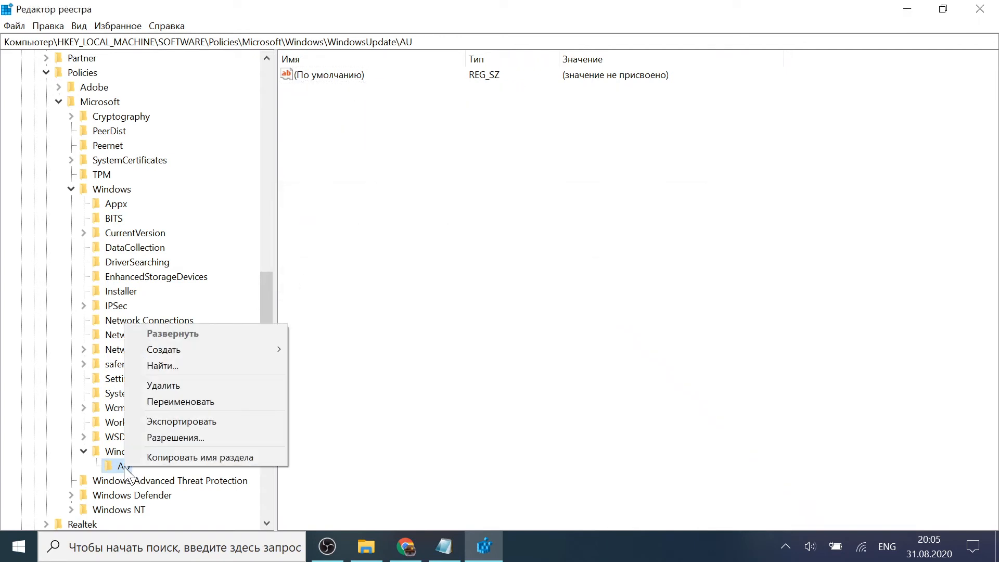
{"action": "mouse_move", "coordinate": [248, 359]}
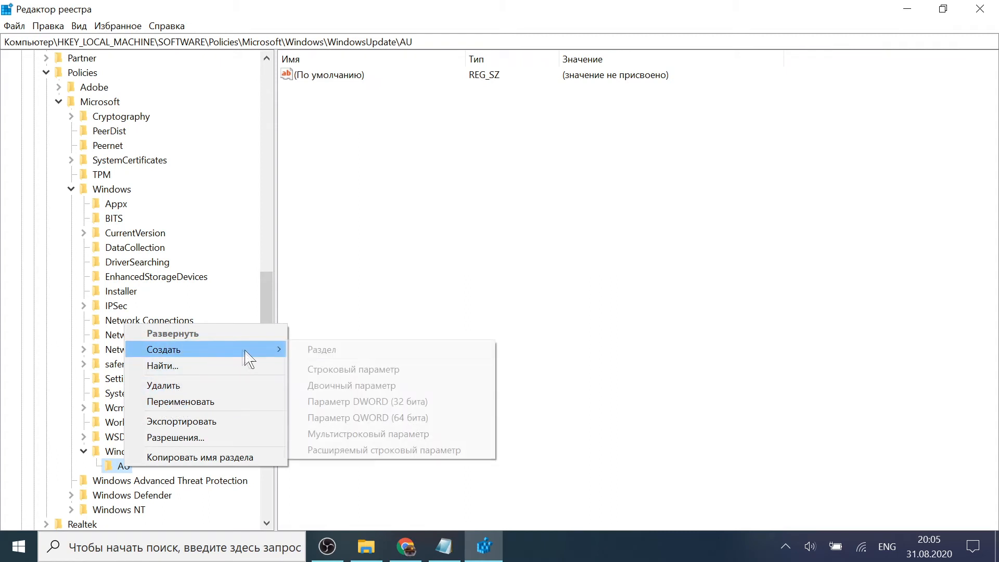
{"action": "left_click", "coordinate": [425, 402]}
{"action": "key", "text": "BackSpace"}
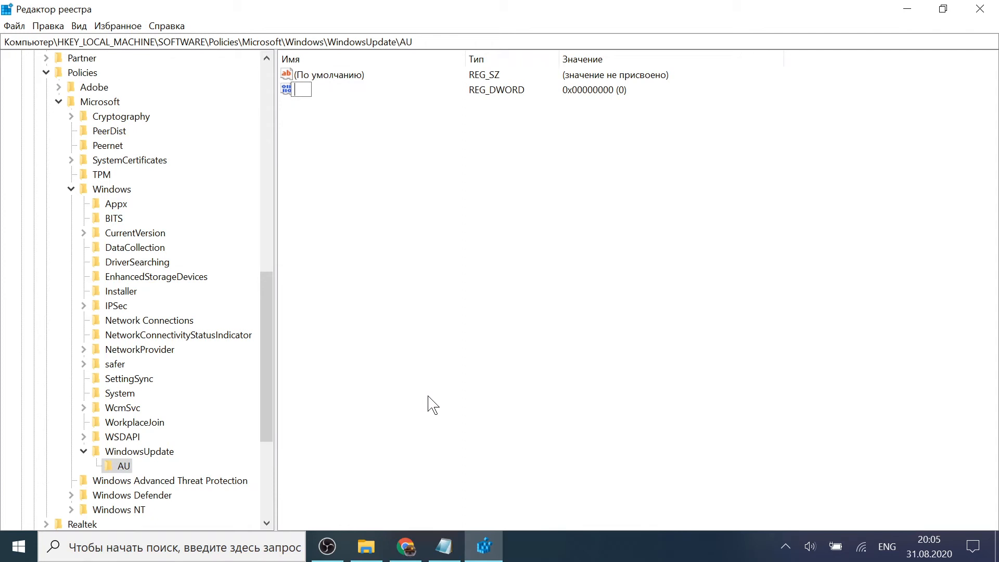
{"action": "type", "text": "AUOptions"}
{"action": "key", "text": "Return"}
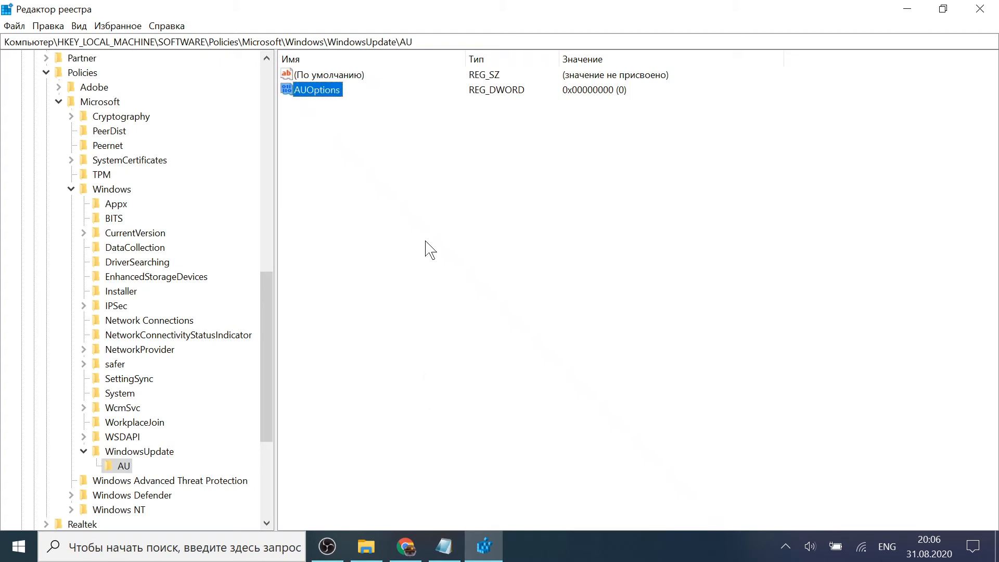
Step: Set the AUOptions parameter's value to 2 in hexadecimal
{"action": "double_click", "coordinate": [330, 95]}
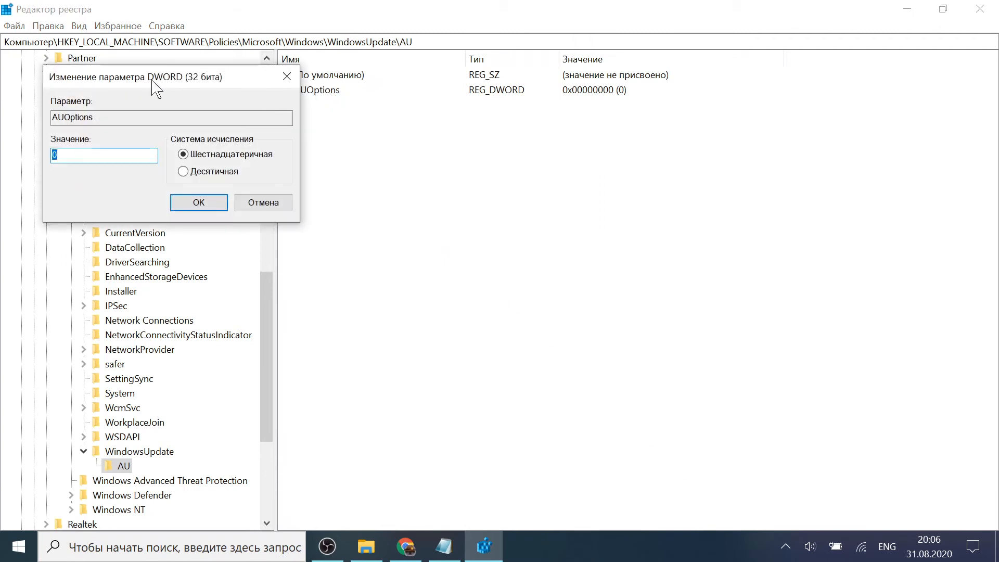
{"action": "left_click_drag", "start_coordinate": [161, 86], "coordinate": [672, 147]}
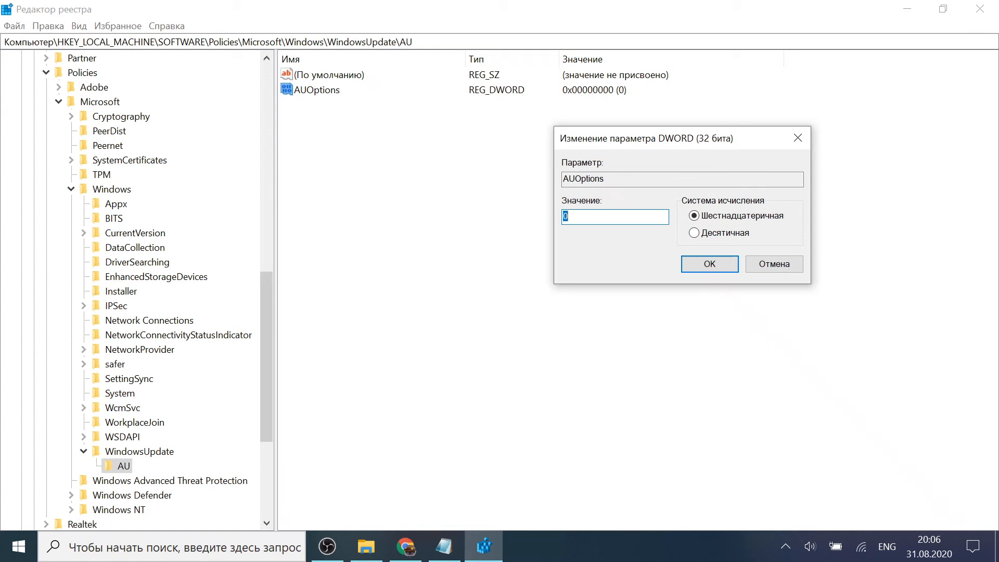
{"action": "key", "text": "BackSpace"}
{"action": "type", "text": "2"}
{"action": "left_click", "coordinate": [711, 262]}
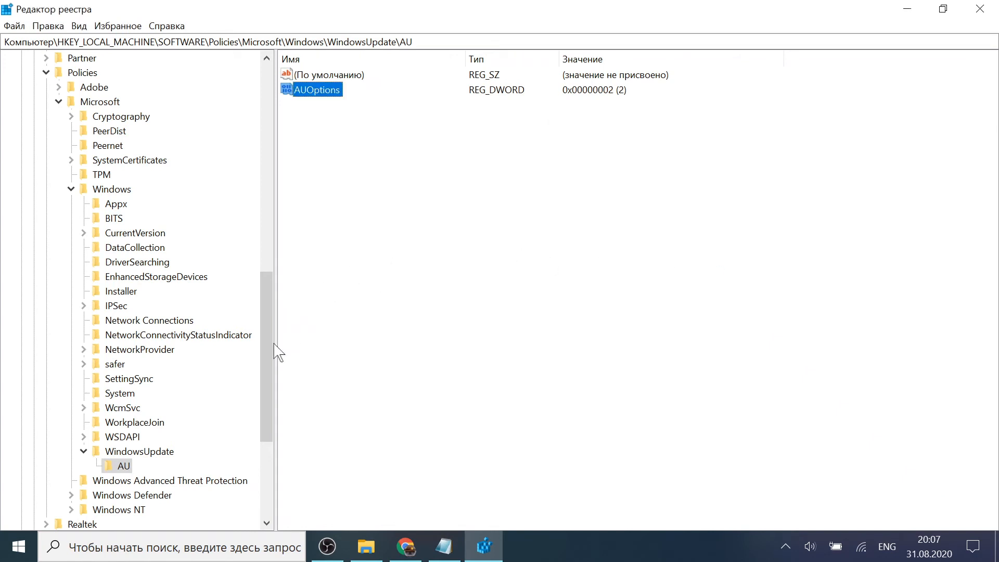
Step: Check the system type on the System page of Control Panel, opened from its desktop shortcut, and close the window
{"action": "left_click_drag", "start_coordinate": [266, 344], "coordinate": [267, 352]}
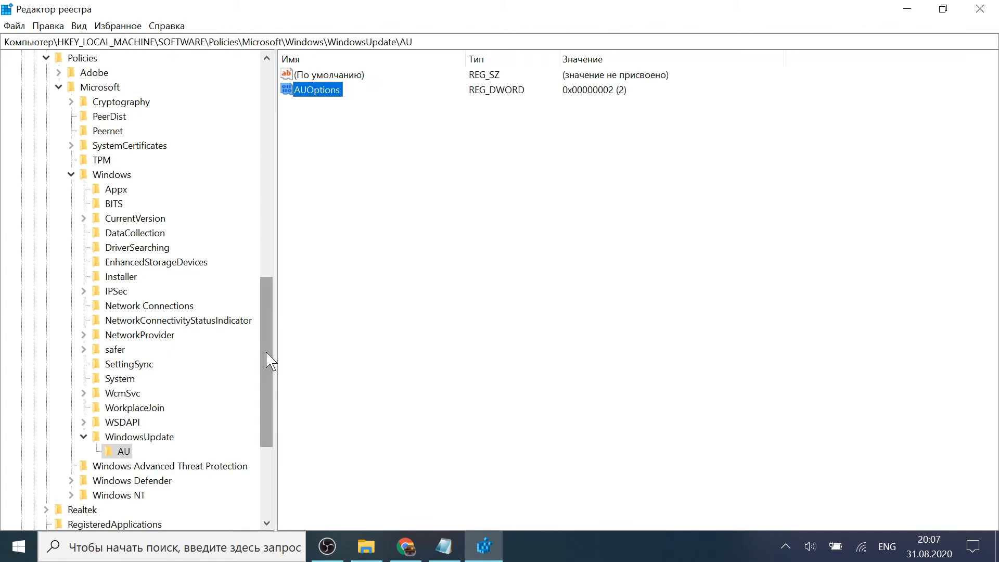
{"action": "left_click", "coordinate": [904, 10]}
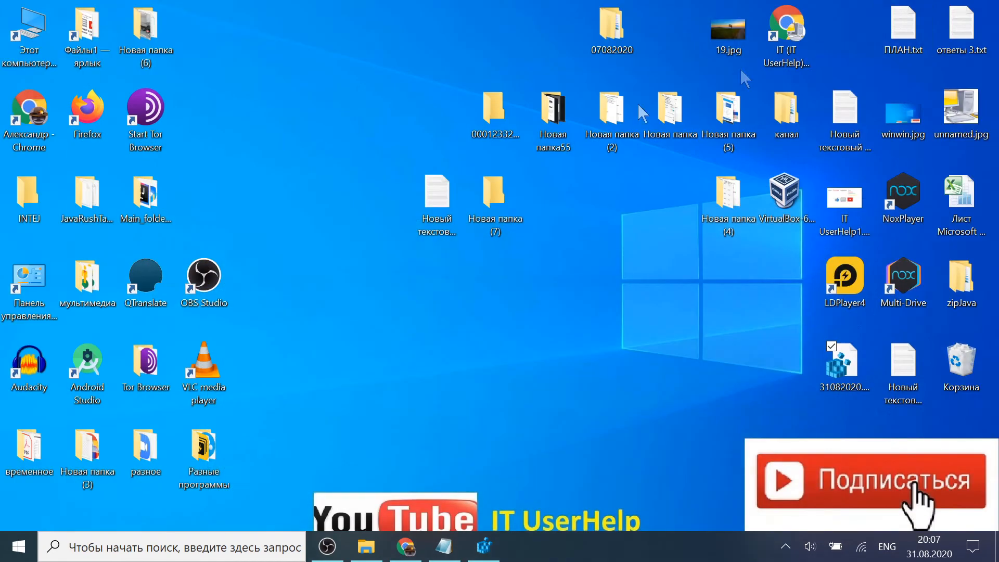
{"action": "double_click", "coordinate": [46, 278]}
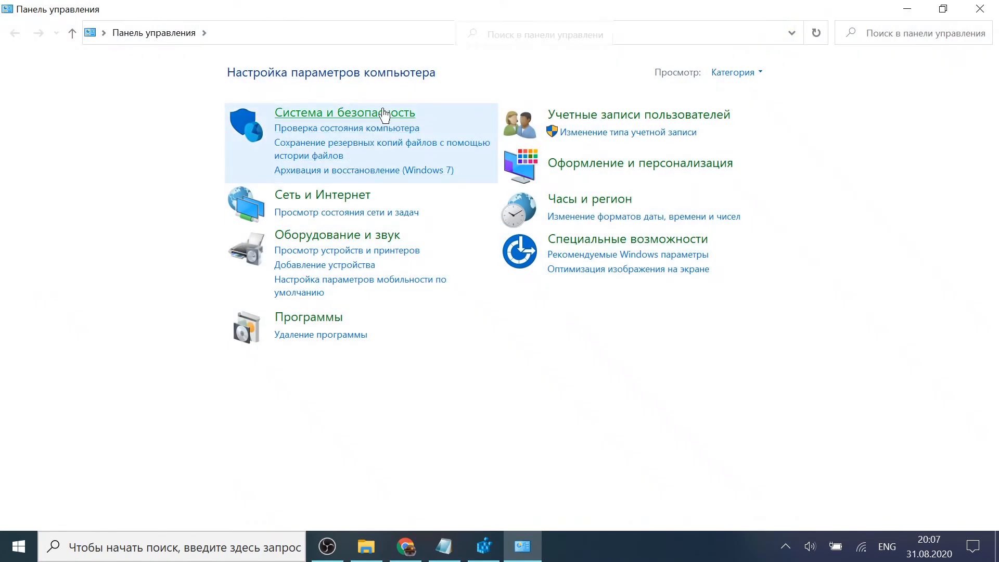
{"action": "left_click", "coordinate": [380, 112]}
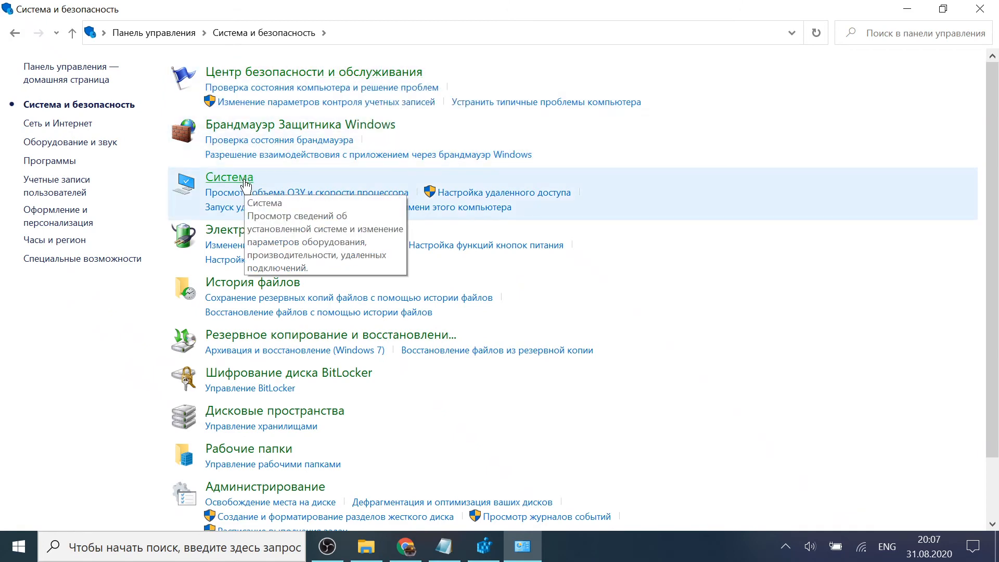
{"action": "left_click", "coordinate": [229, 177]}
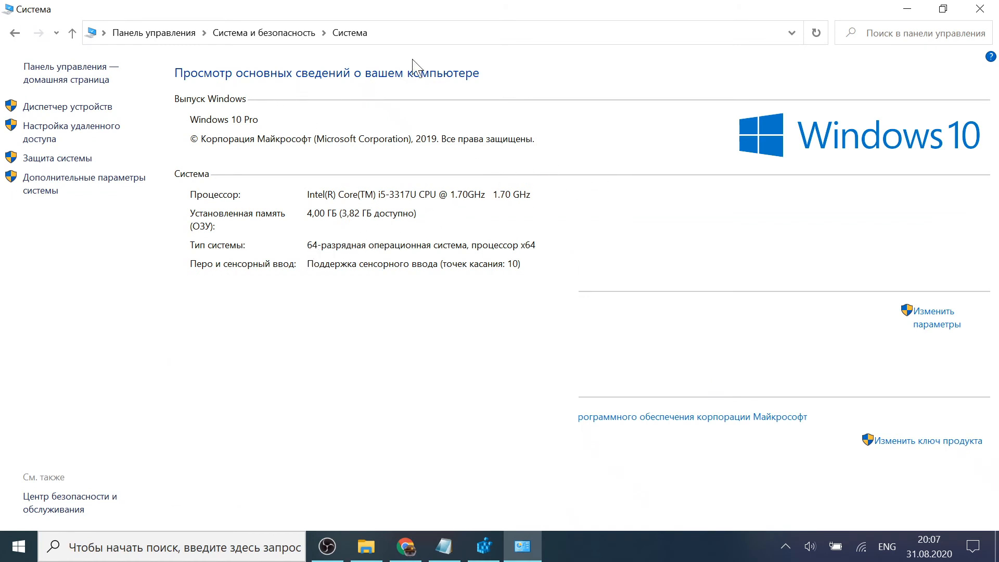
{"action": "left_click", "coordinate": [152, 38]}
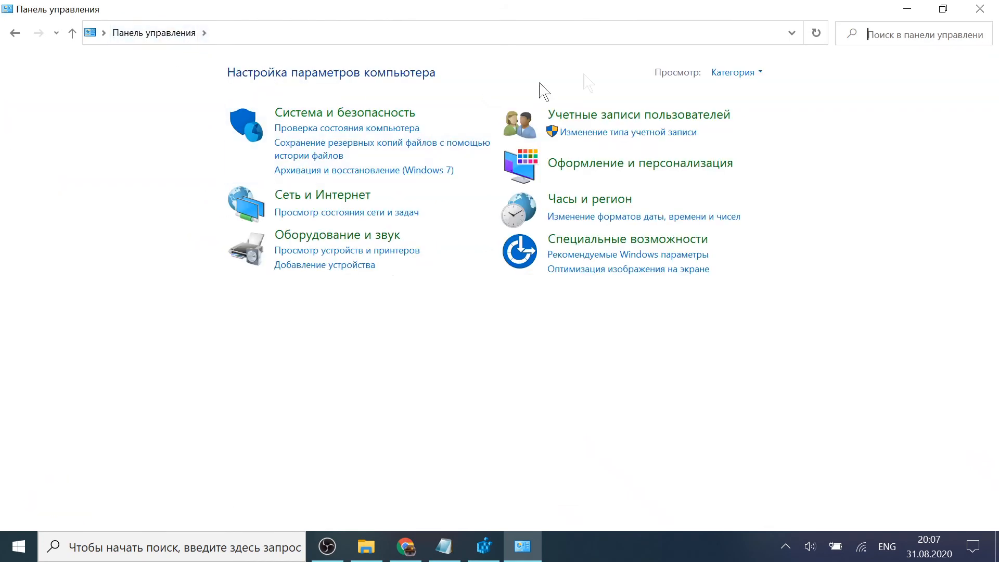
{"action": "left_click", "coordinate": [964, 9]}
Step: Search Windows for "панель", open Control Panel and examine the system type on the System page under System and Security
{"action": "left_click", "coordinate": [203, 551]}
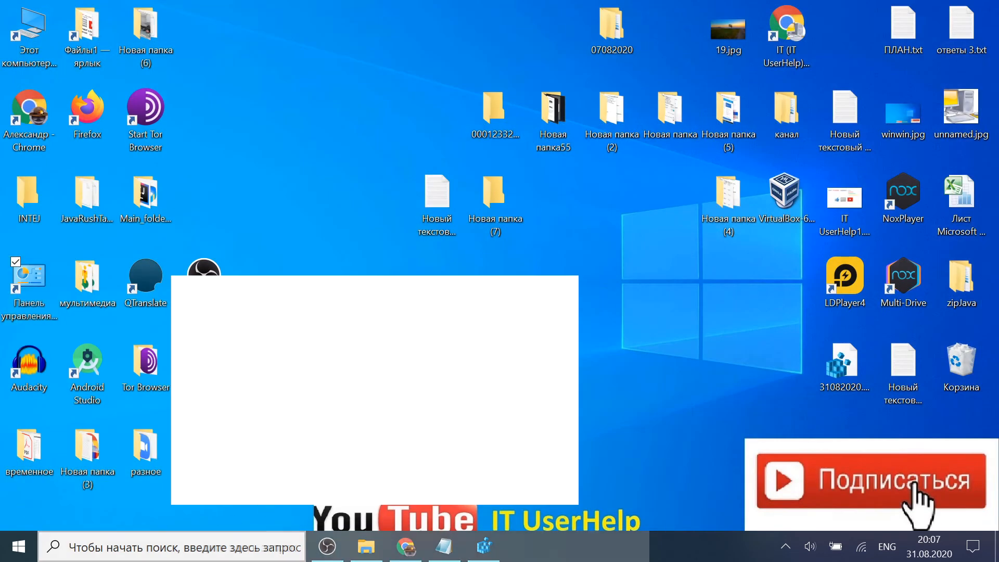
{"action": "key", "text": "alt+shift"}
{"action": "type", "text": "панель"}
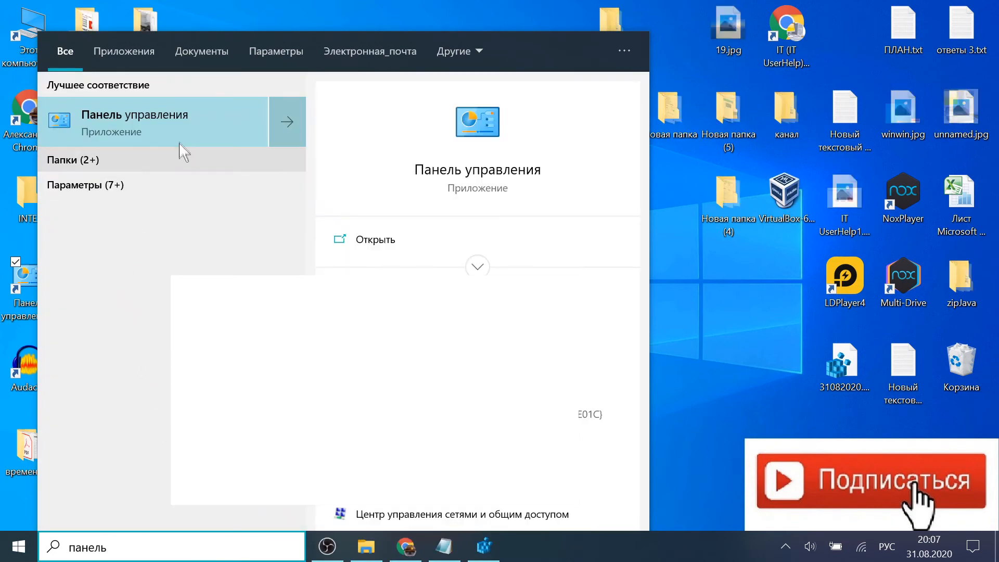
{"action": "left_click", "coordinate": [181, 125]}
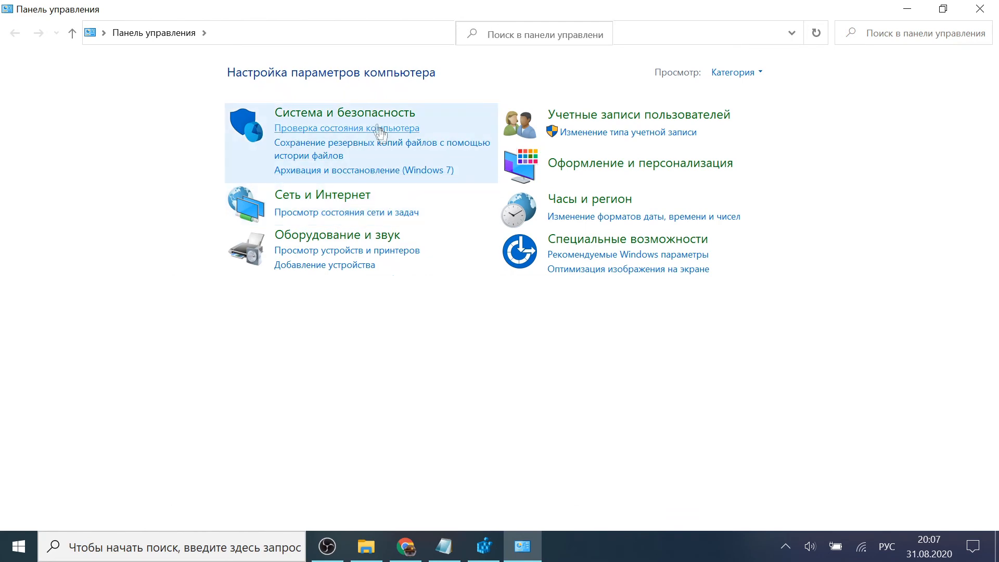
{"action": "left_click", "coordinate": [352, 114]}
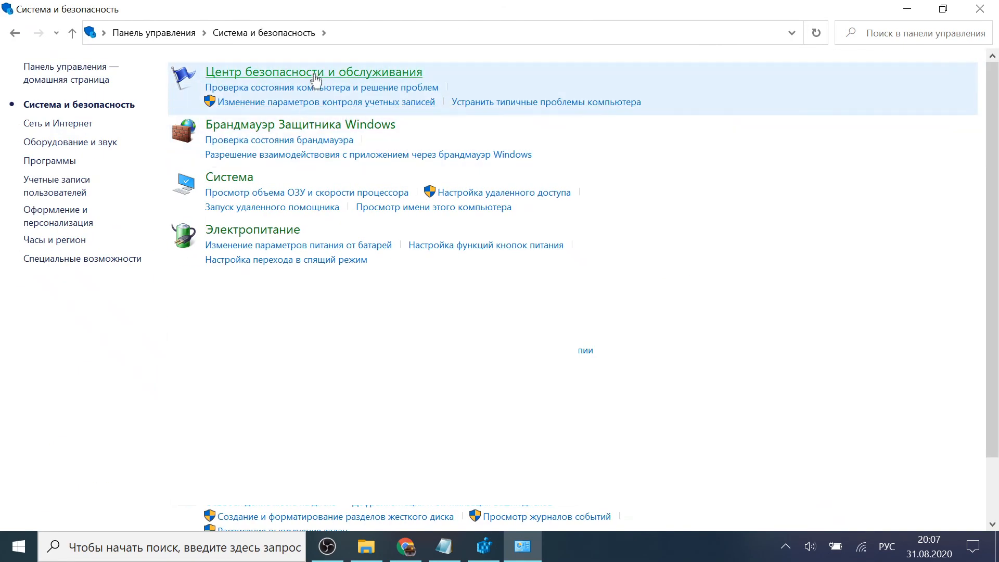
{"action": "left_click", "coordinate": [244, 177]}
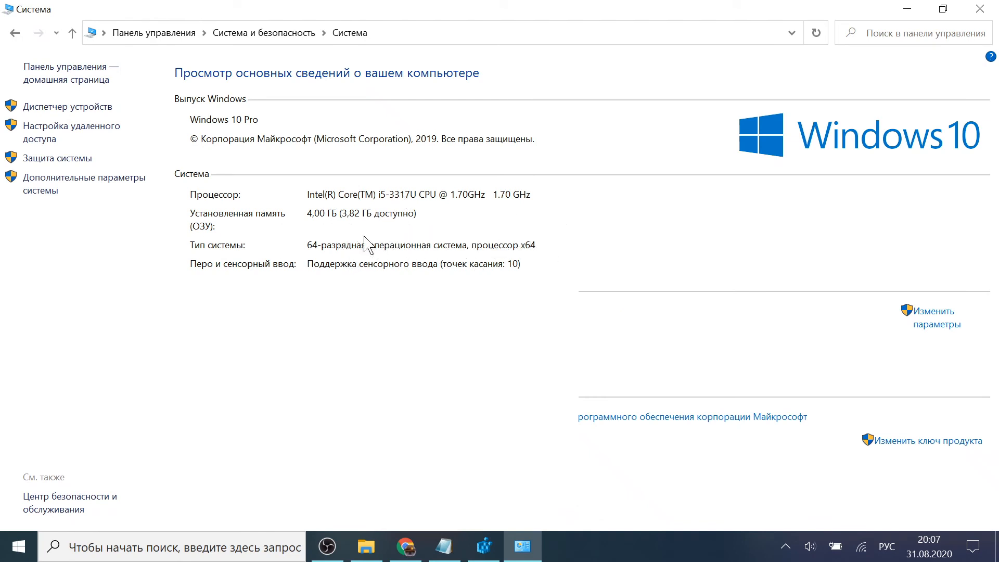
{"action": "left_click", "coordinate": [906, 10]}
Step: Return to Registry Editor and review the Windows key and its WindowsUpdate\AU subkey under Policies\Microsoft
{"action": "left_click", "coordinate": [484, 547]}
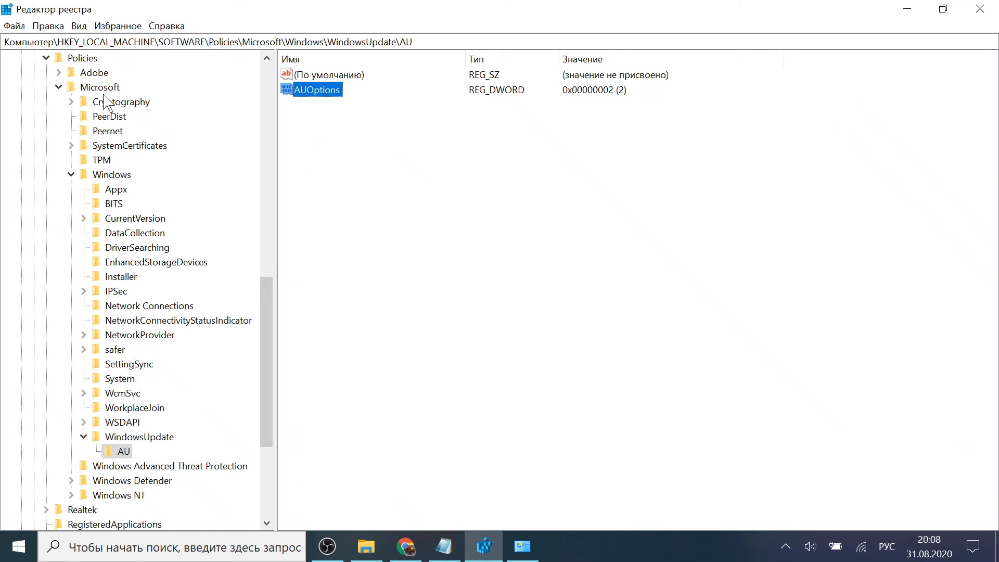
{"action": "left_click", "coordinate": [111, 178]}
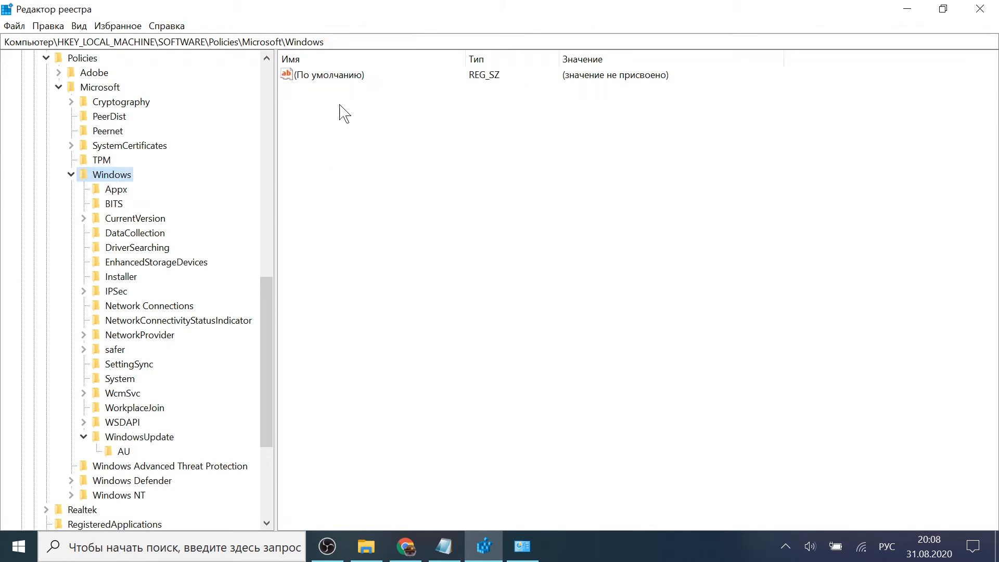
{"action": "left_click", "coordinate": [125, 452]}
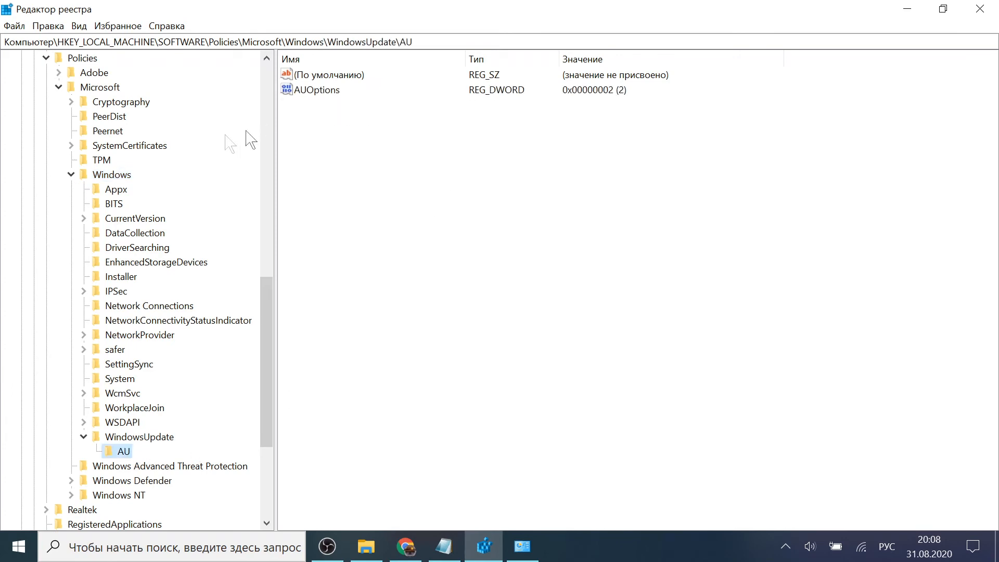
Step: Collapse and re-expand HKEY_LOCAL_MACHINE, select its SOFTWARE key and collapse the Policies branch inside it
{"action": "left_click_drag", "start_coordinate": [264, 318], "coordinate": [264, 116]}
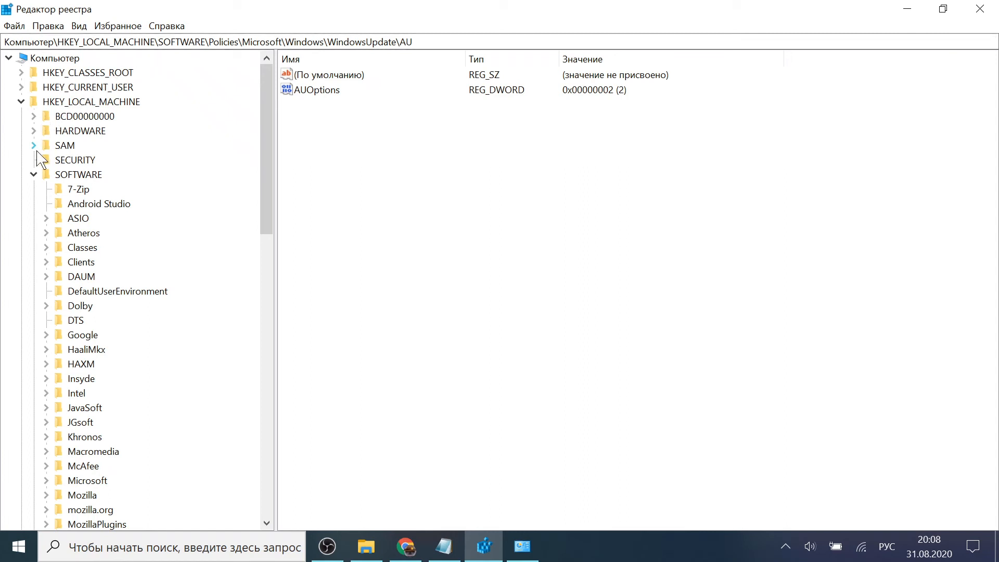
{"action": "left_click", "coordinate": [21, 102]}
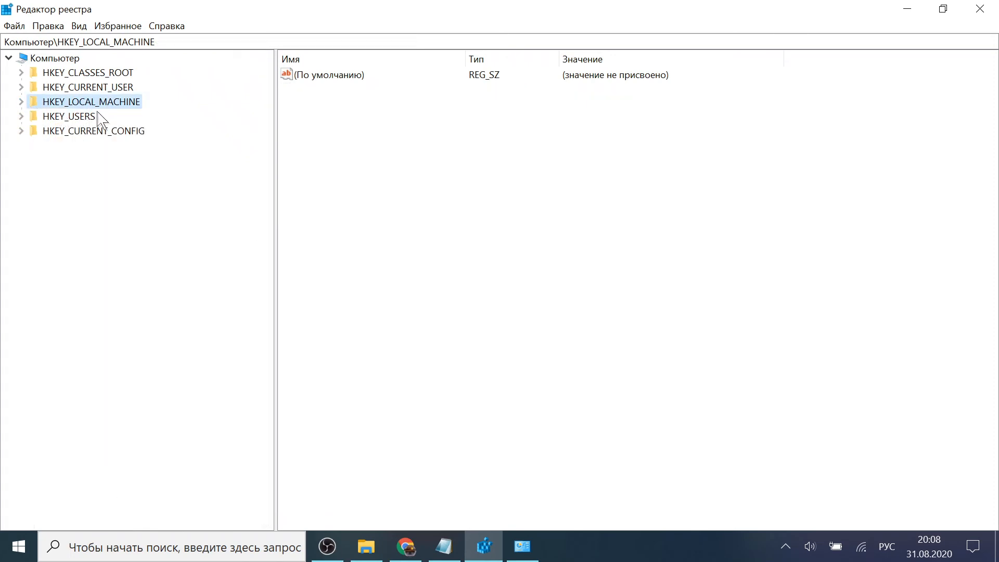
{"action": "left_click", "coordinate": [21, 101]}
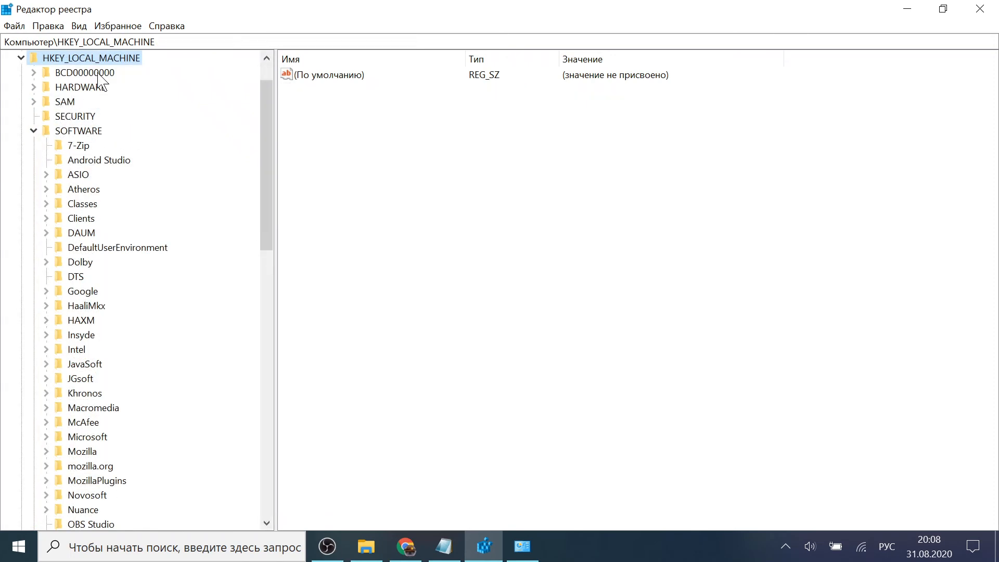
{"action": "left_click", "coordinate": [71, 131]}
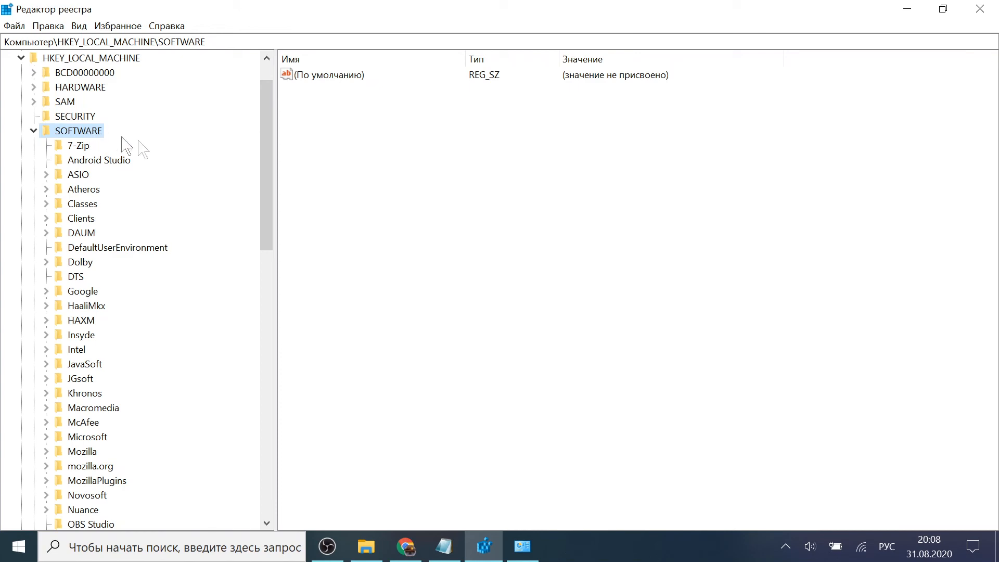
{"action": "left_click_drag", "start_coordinate": [271, 190], "coordinate": [263, 350]}
{"action": "left_click", "coordinate": [46, 131]}
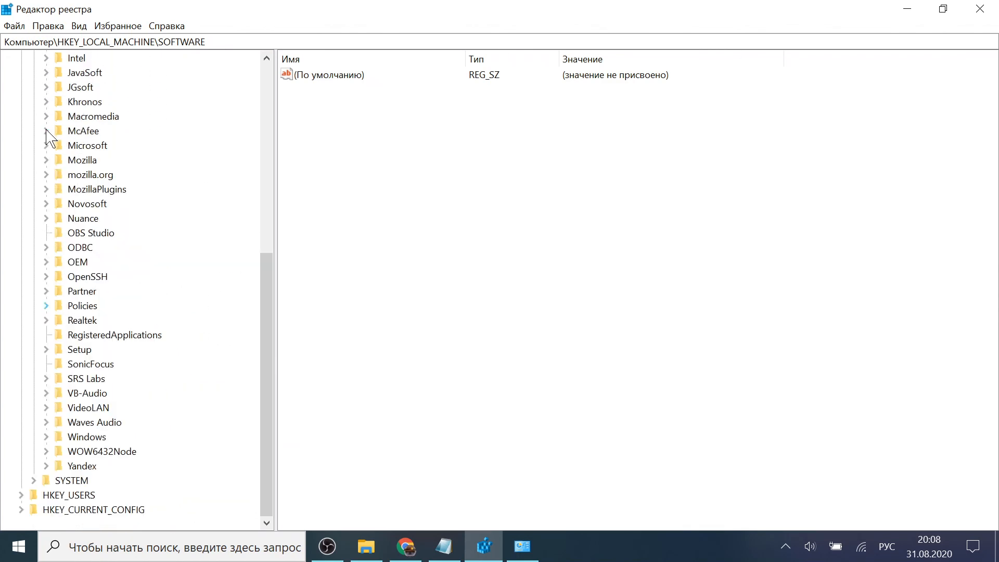
Step: Expand the WOW6432Node key under SOFTWARE and the Policies key inside it
{"action": "left_click", "coordinate": [101, 452]}
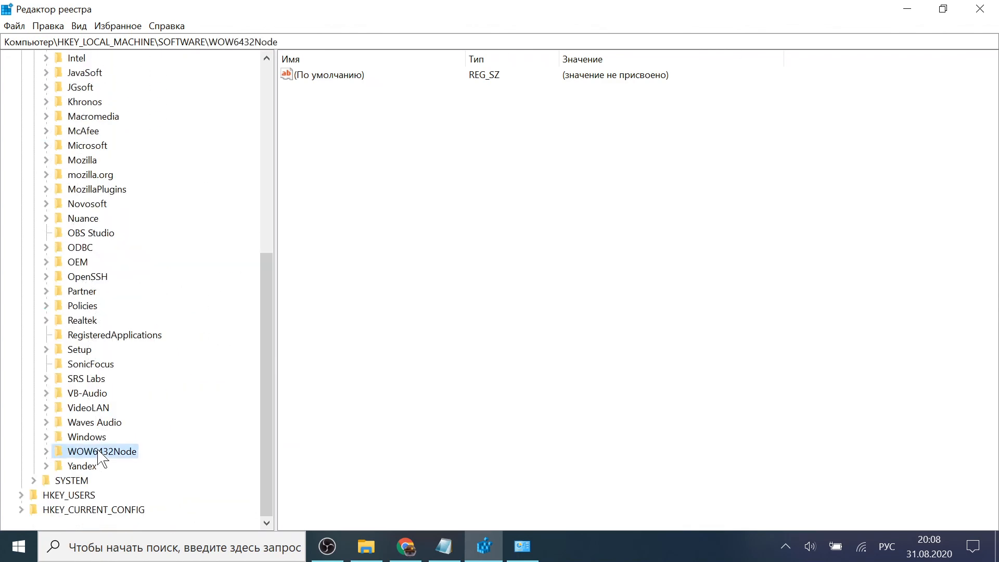
{"action": "left_click", "coordinate": [47, 451]}
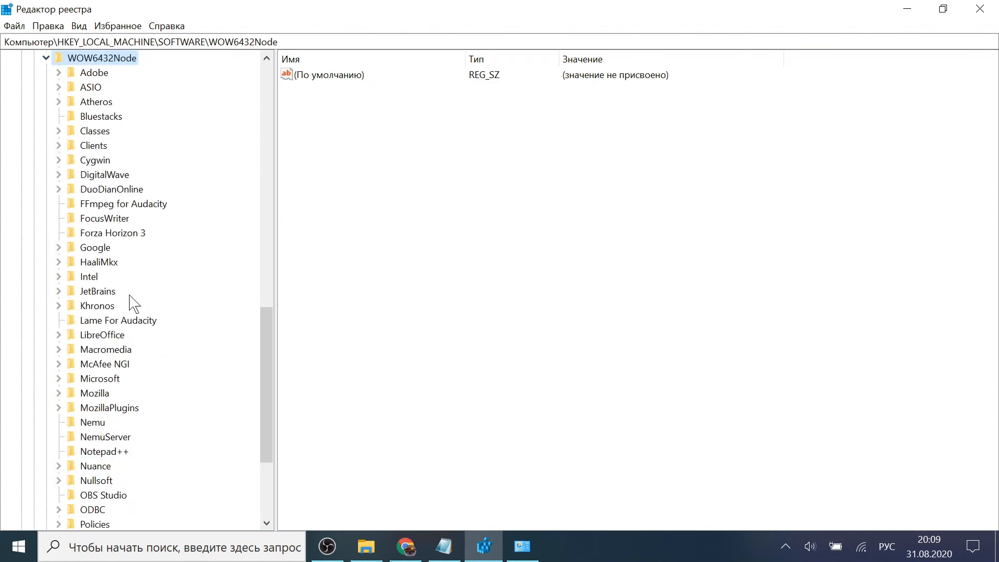
{"action": "scroll", "coordinate": [130, 304], "scroll_direction": "down", "scroll_amount": 3}
{"action": "scroll", "coordinate": [131, 313], "scroll_direction": "down", "scroll_amount": 1}
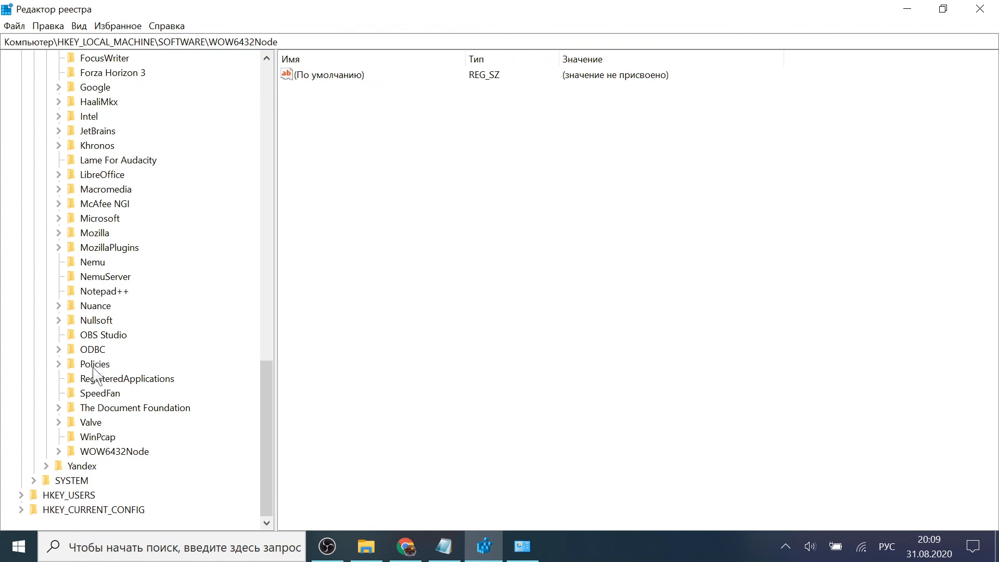
{"action": "left_click", "coordinate": [71, 366]}
{"action": "double_click", "coordinate": [71, 366]}
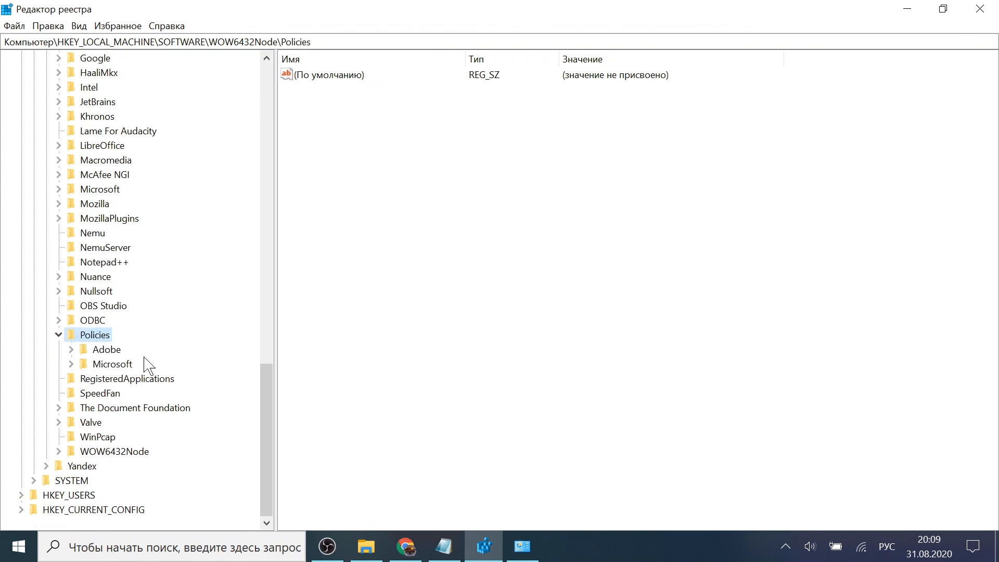
Step: Expand Microsoft\Windows under WOW6432Node\Policies to examine its subkeys, and close Registry Editor
{"action": "left_click", "coordinate": [107, 367]}
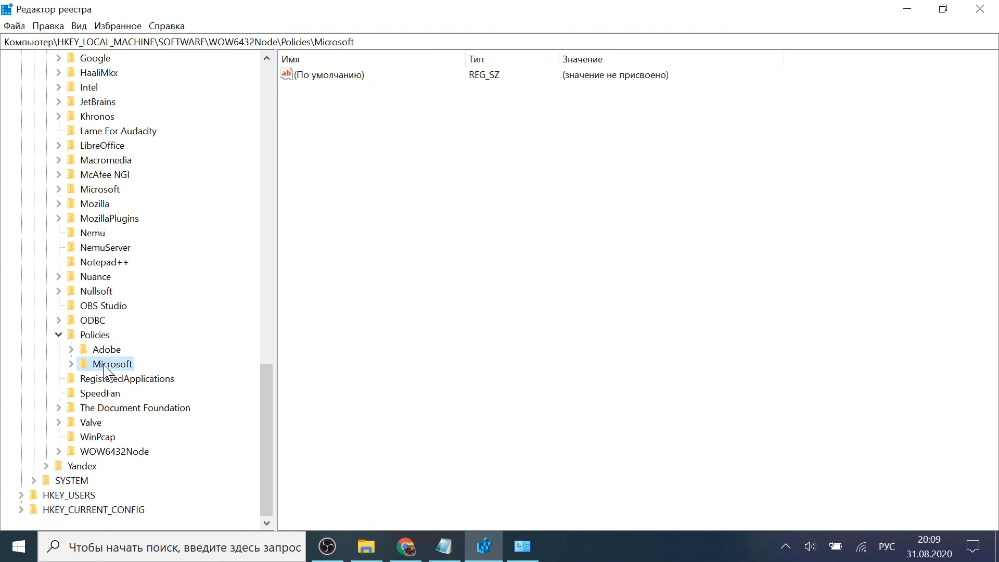
{"action": "left_click", "coordinate": [71, 364]}
{"action": "left_click", "coordinate": [126, 453]}
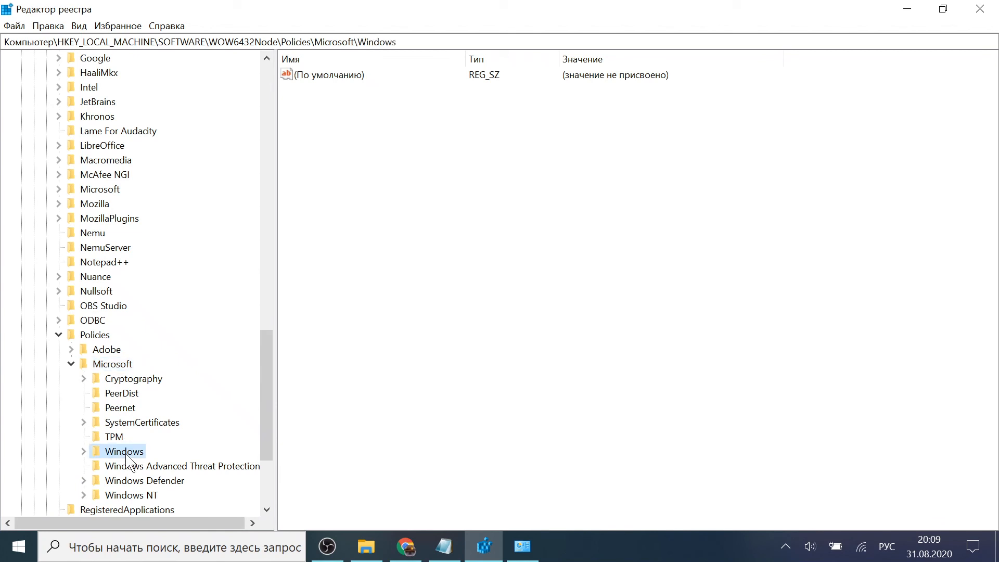
{"action": "left_click", "coordinate": [85, 452]}
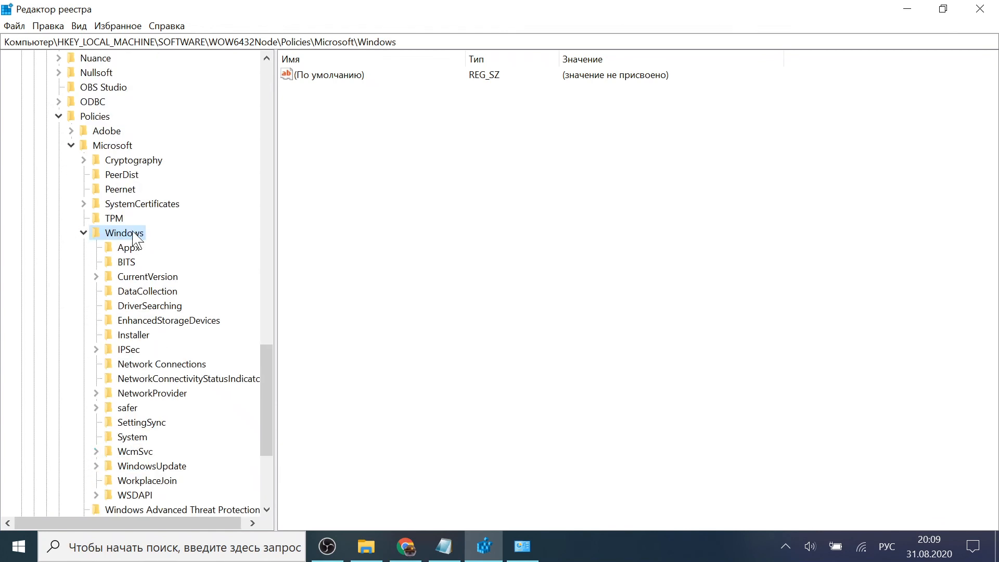
{"action": "scroll", "coordinate": [133, 234], "scroll_direction": "down", "scroll_amount": 1}
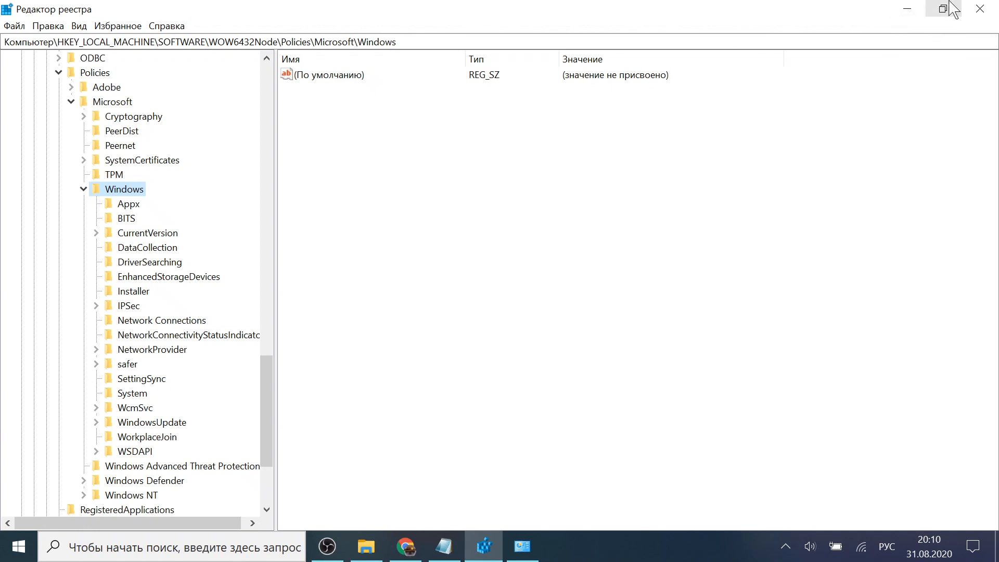
{"action": "left_click", "coordinate": [967, 8]}
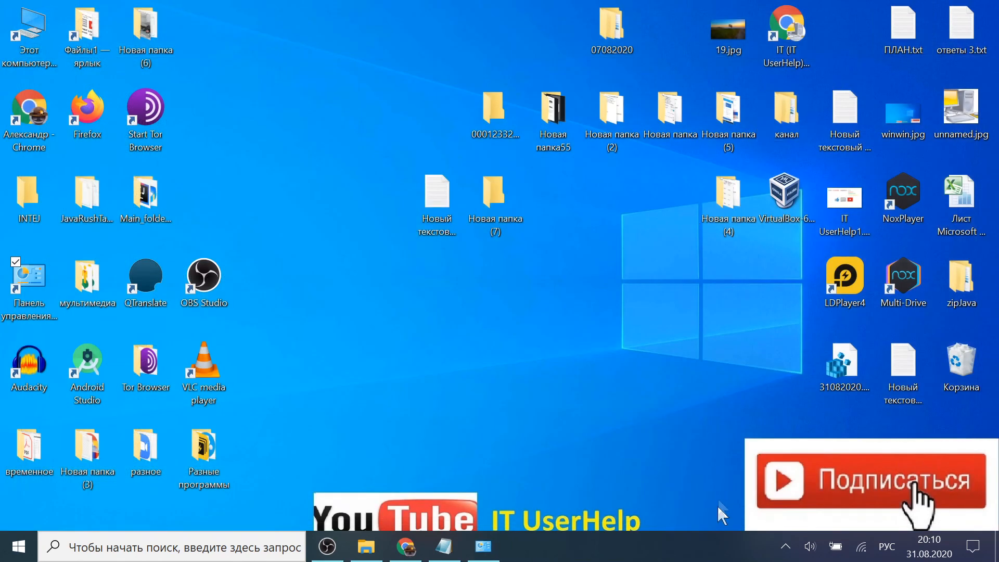